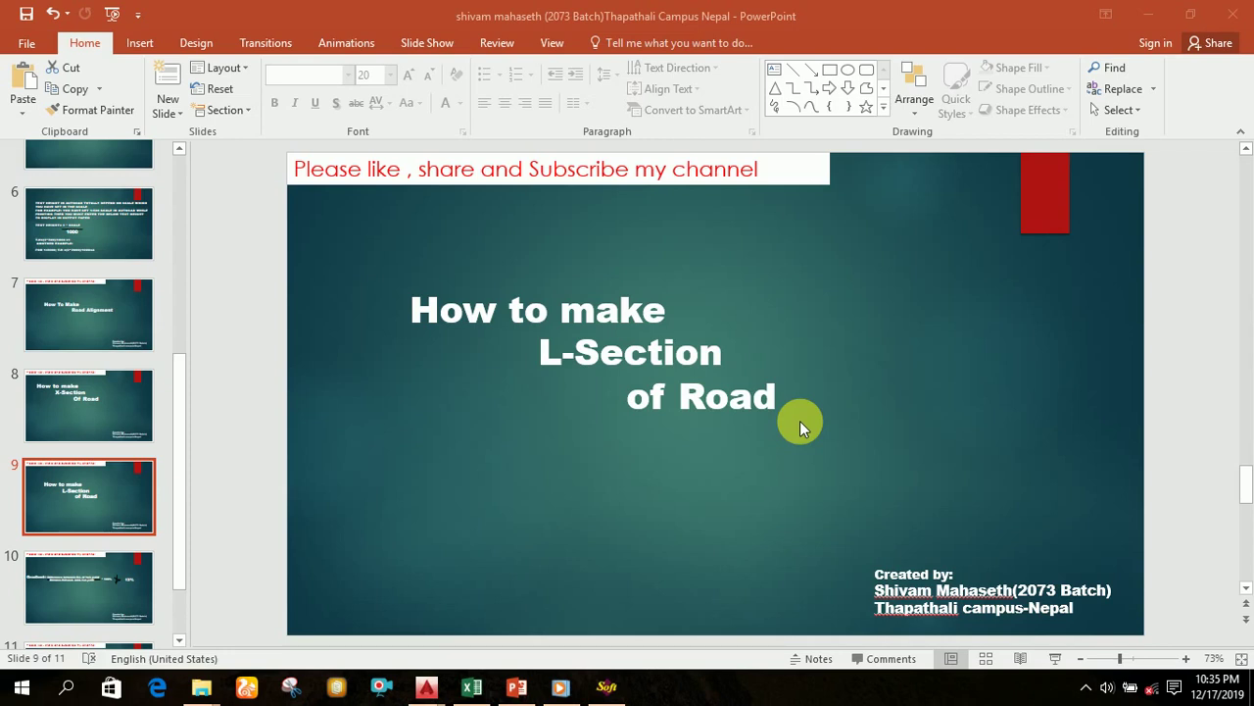
# Step: Switch to the Excel workbook and examine the chainage, RL and remarks columns of the L-SECTION table
pyautogui.click(471, 686)
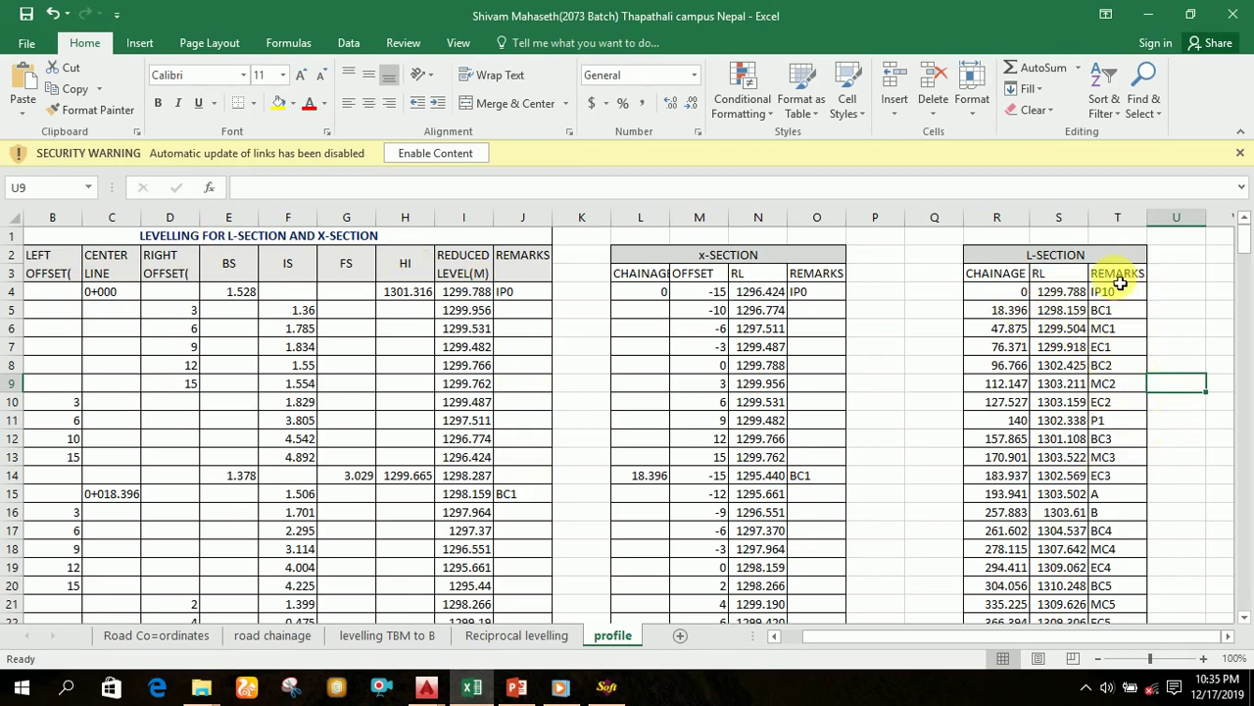
pyautogui.moveTo(1014, 291); pyautogui.dragTo(1108, 548)
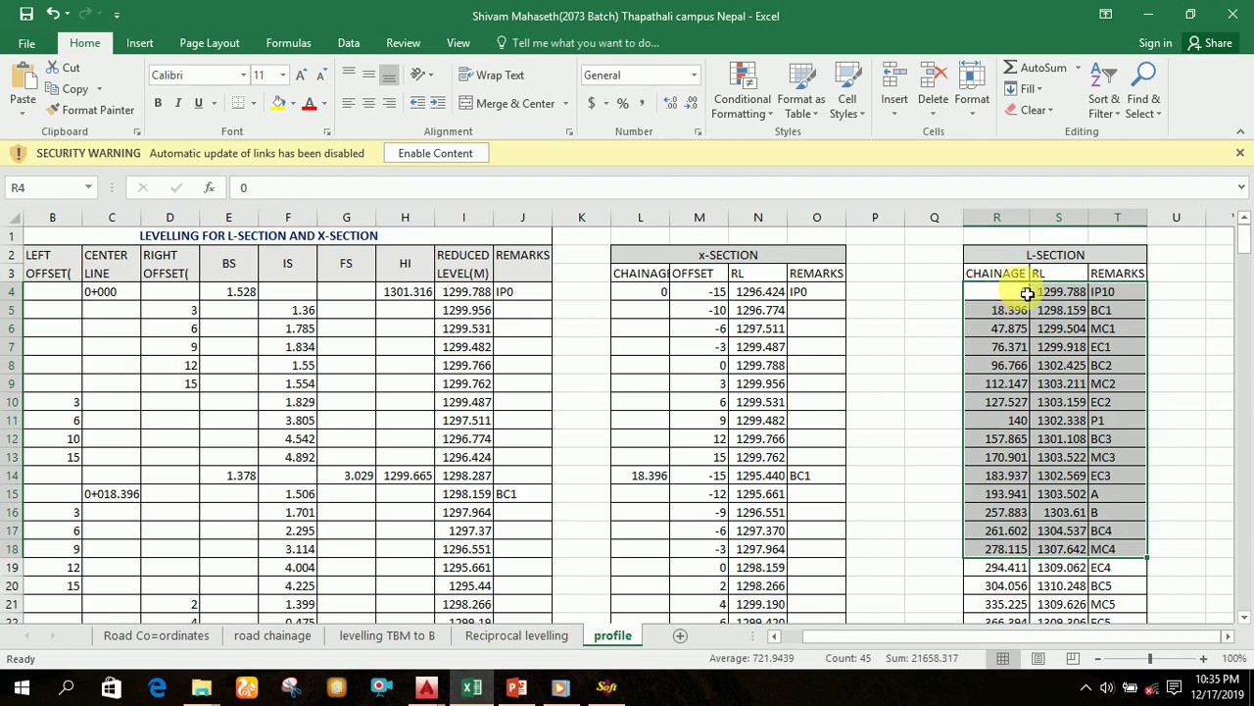
pyautogui.click(1058, 275)
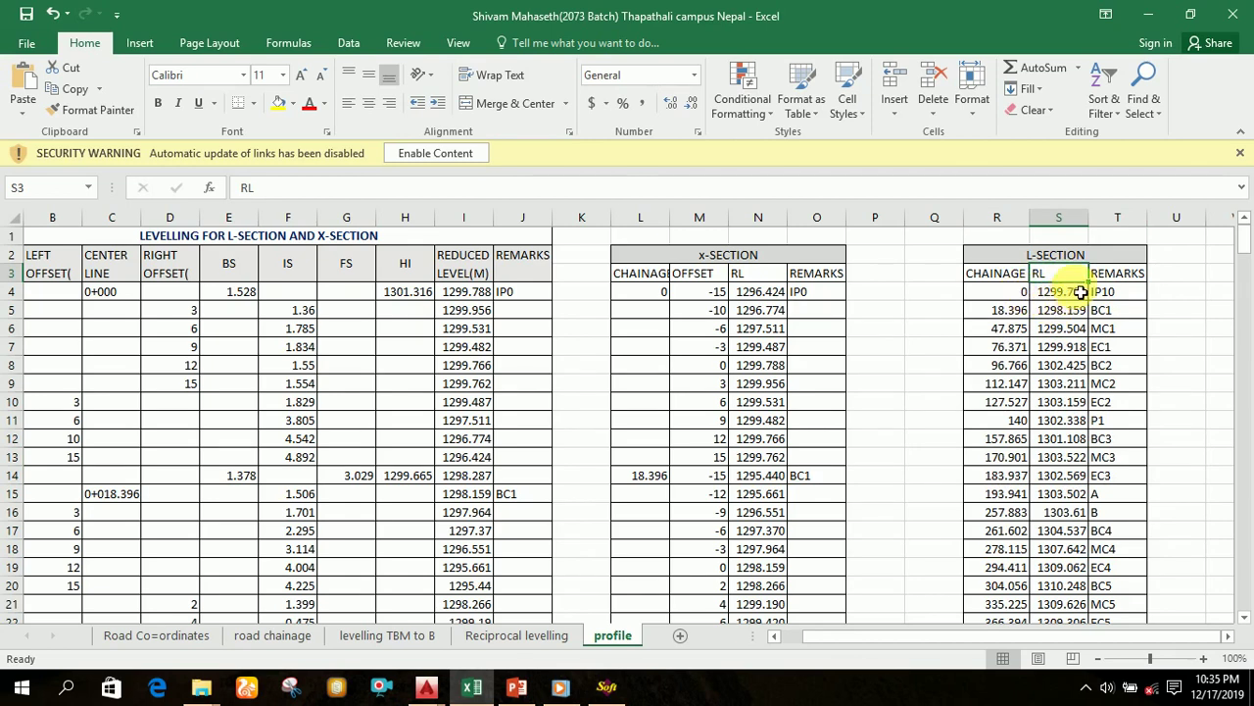
pyautogui.moveTo(988, 294); pyautogui.dragTo(1103, 509)
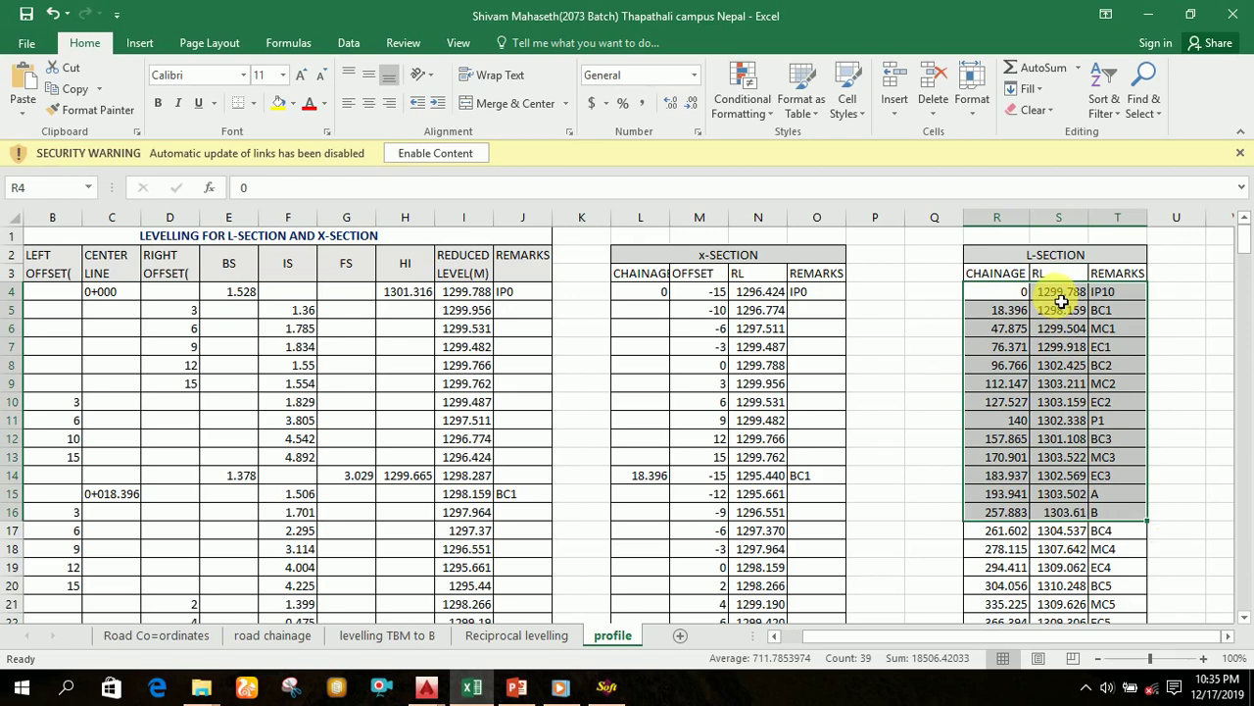
pyautogui.click(901, 382)
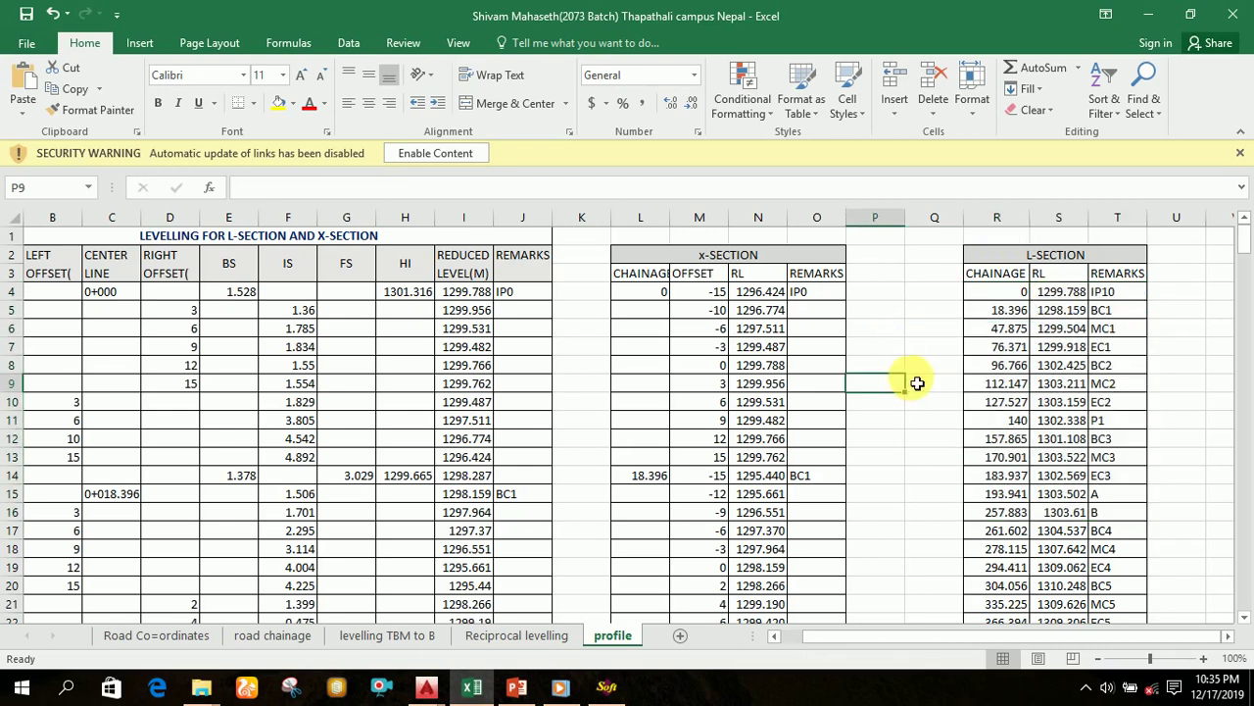
# Step: Check how the L-SECTION table's first RL cells reference the x-section levels and review its rows through P9
pyautogui.click(996, 293)
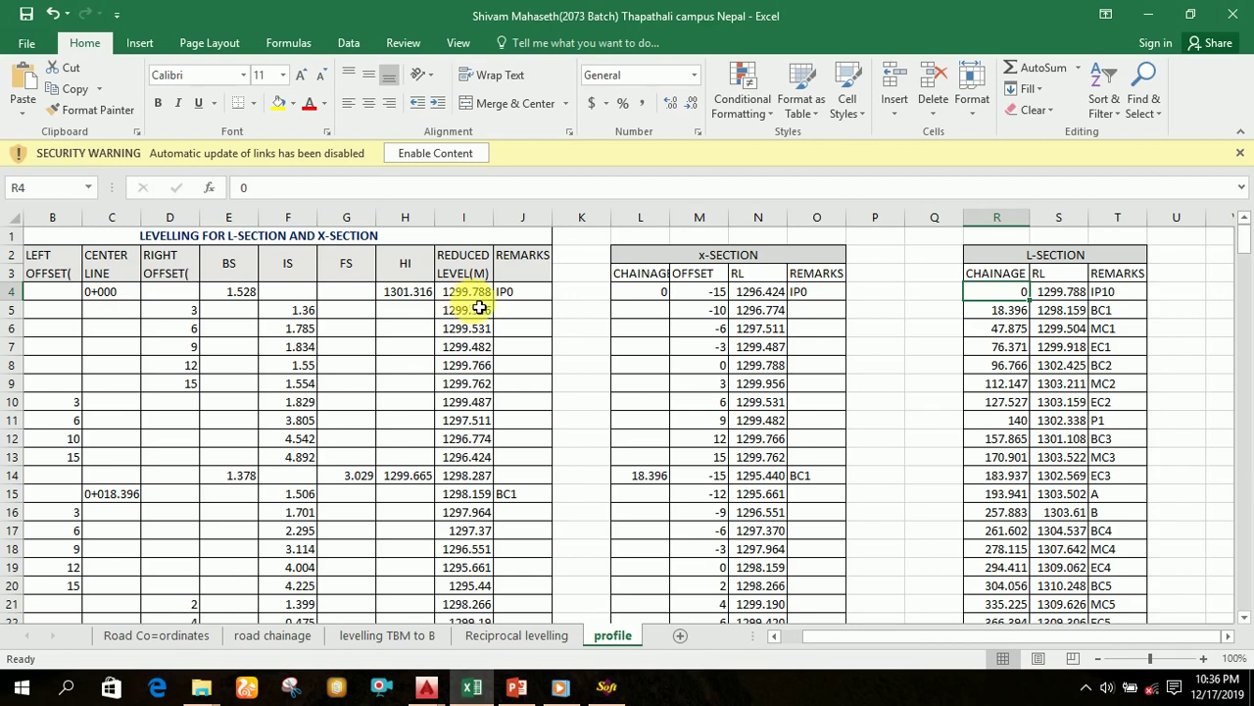
pyautogui.click(1064, 296)
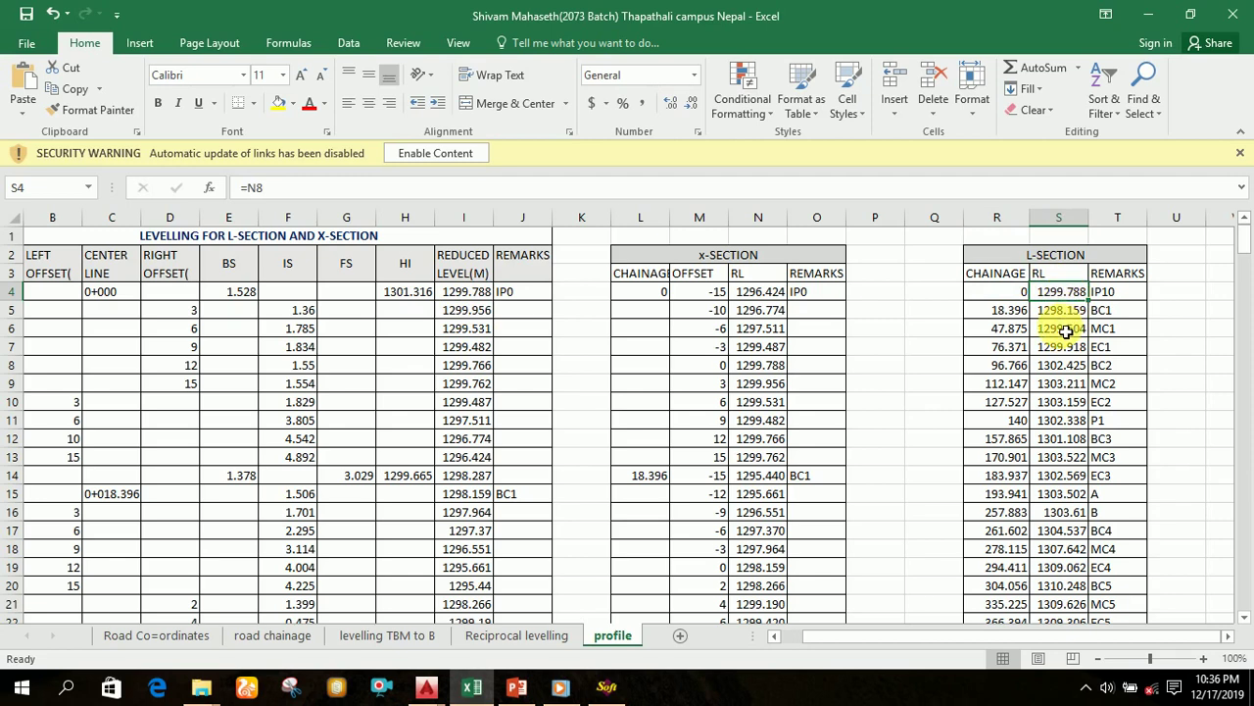
pyautogui.scroll(-1, 1066, 332)
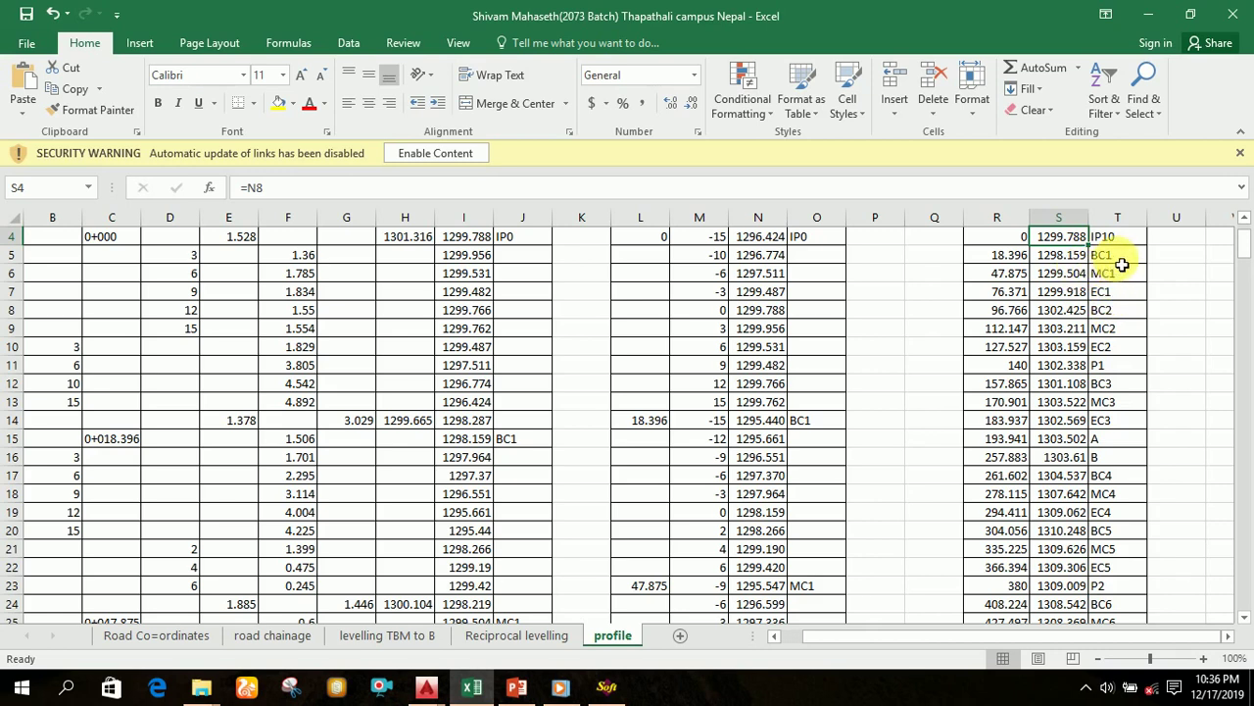
pyautogui.click(1073, 257)
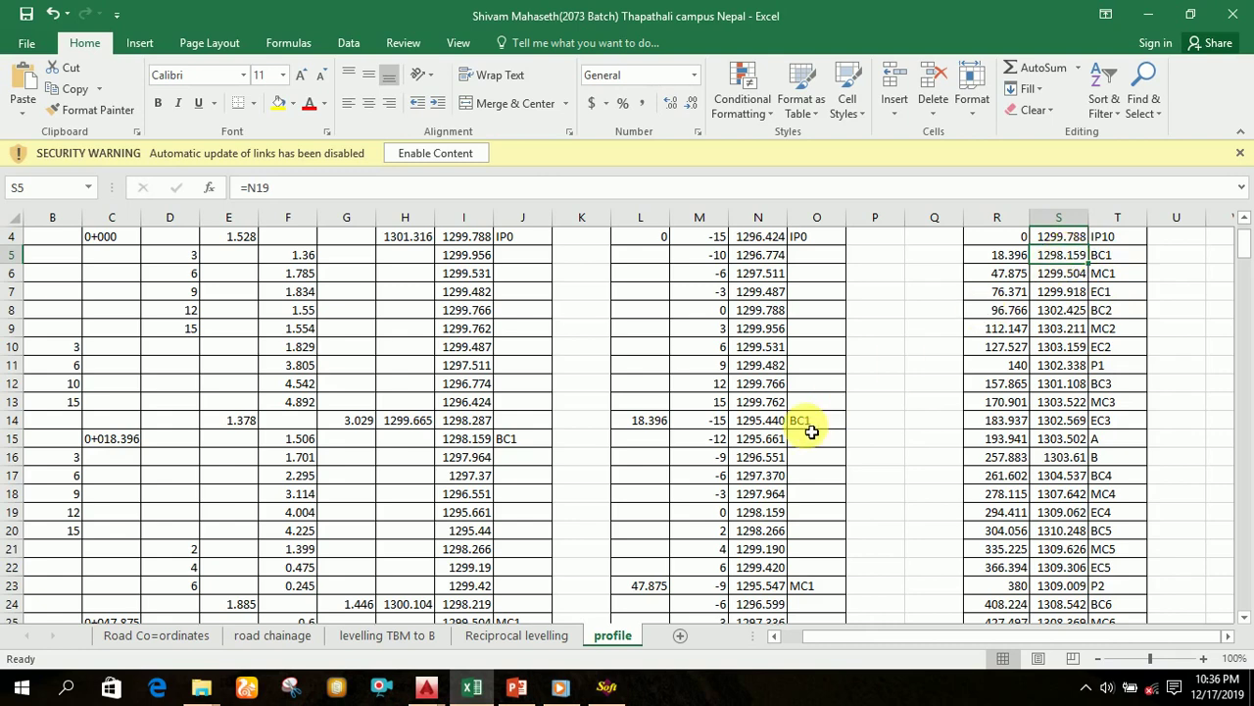
pyautogui.scroll(-2, 812, 424)
pyautogui.scroll(-6, 549, 509)
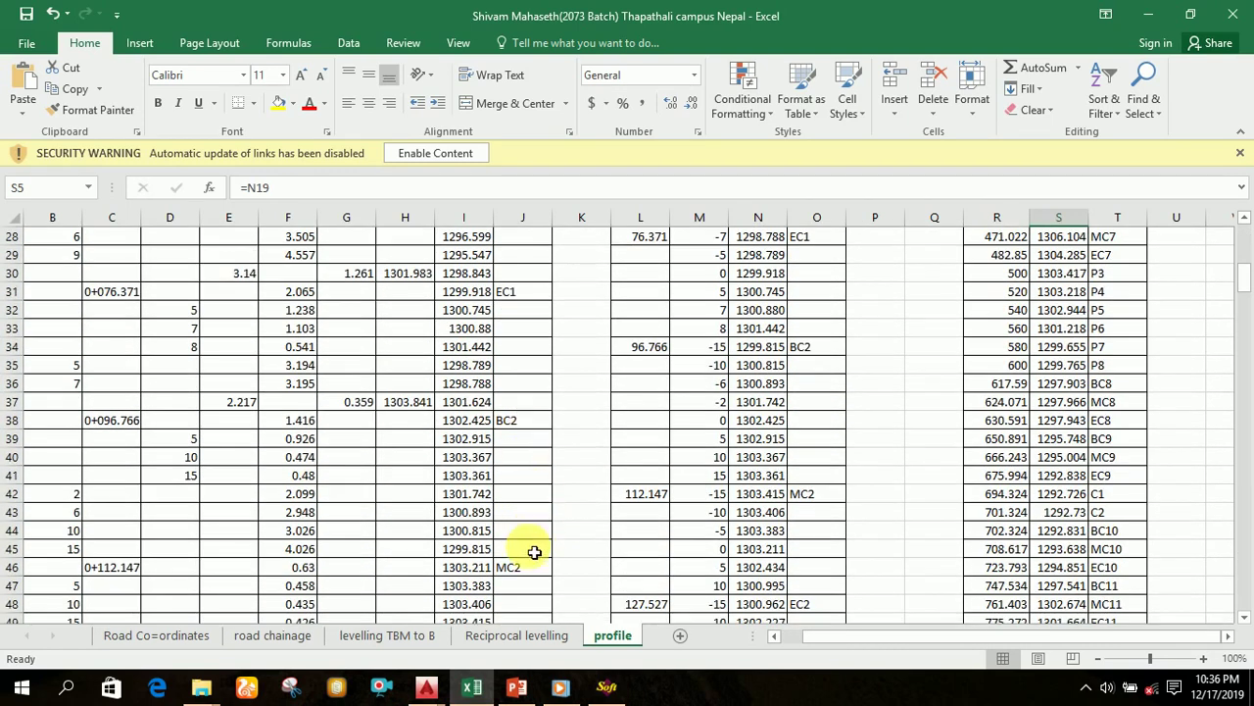
pyautogui.scroll(-2, 532, 549)
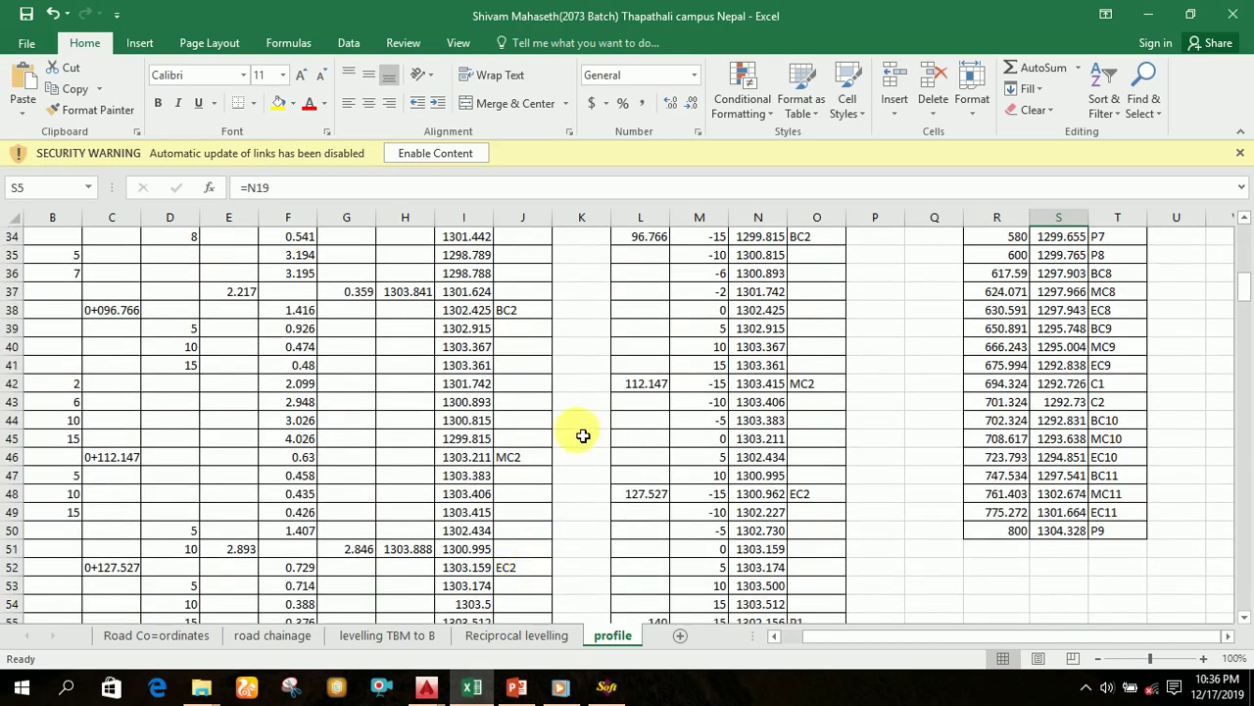
pyautogui.scroll(4, 582, 433)
pyautogui.scroll(6, 582, 434)
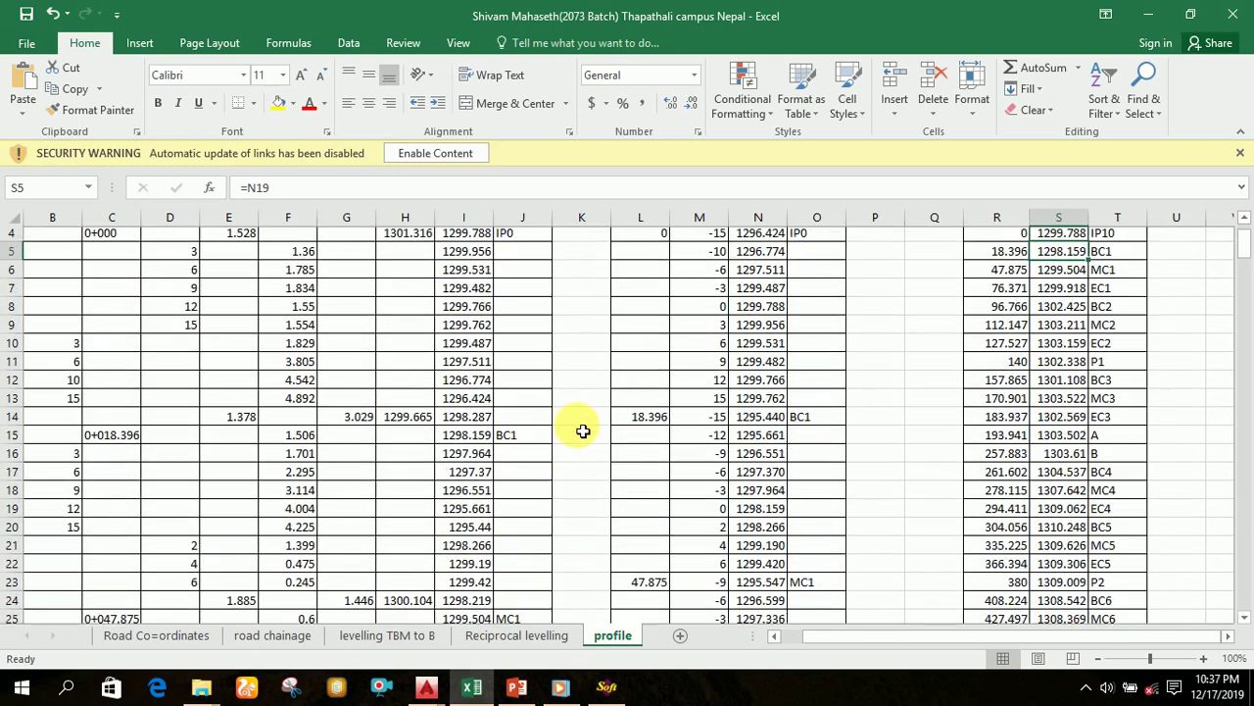
pyautogui.scroll(1, 582, 431)
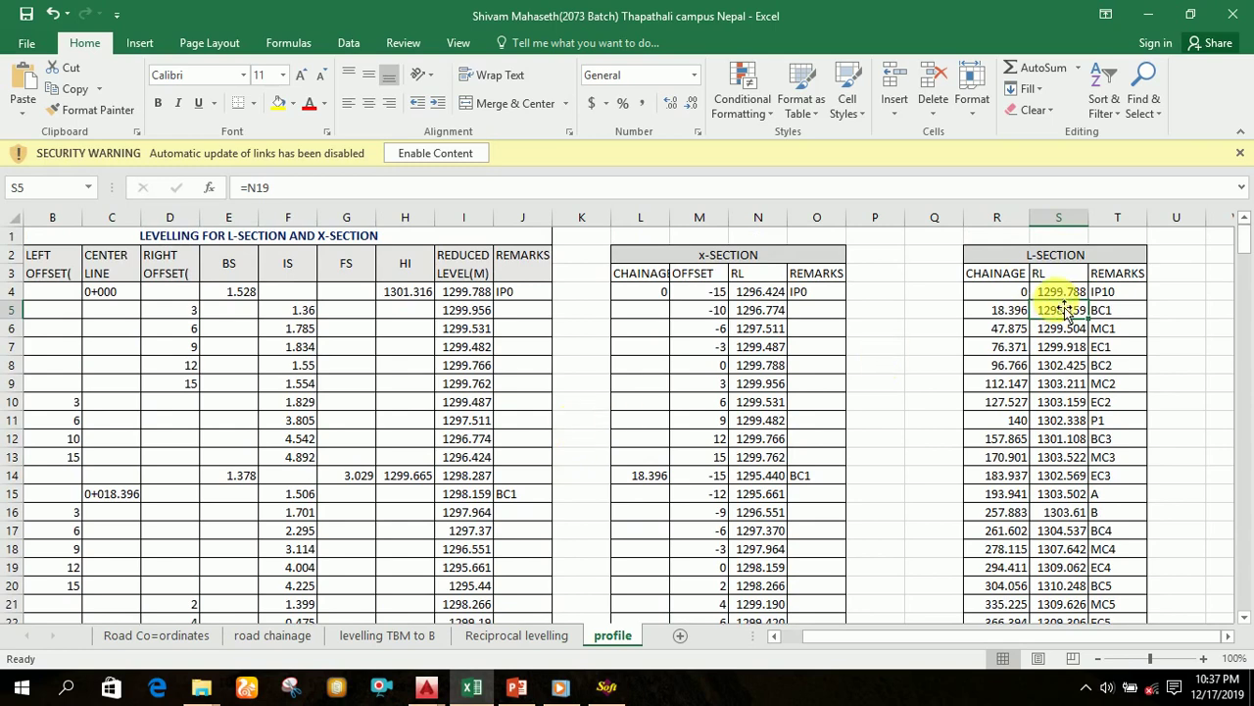
pyautogui.moveTo(1010, 294); pyautogui.dragTo(1105, 642)
pyautogui.scroll(10, 1156, 403)
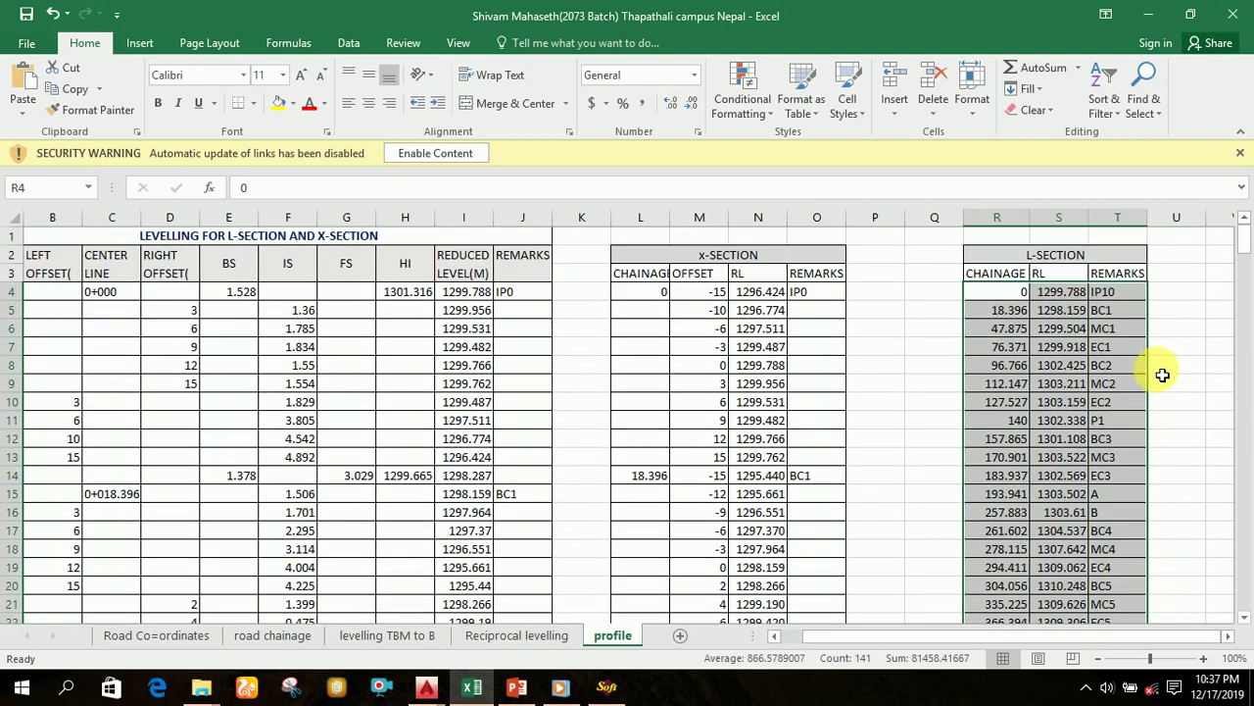
pyautogui.click(1203, 316)
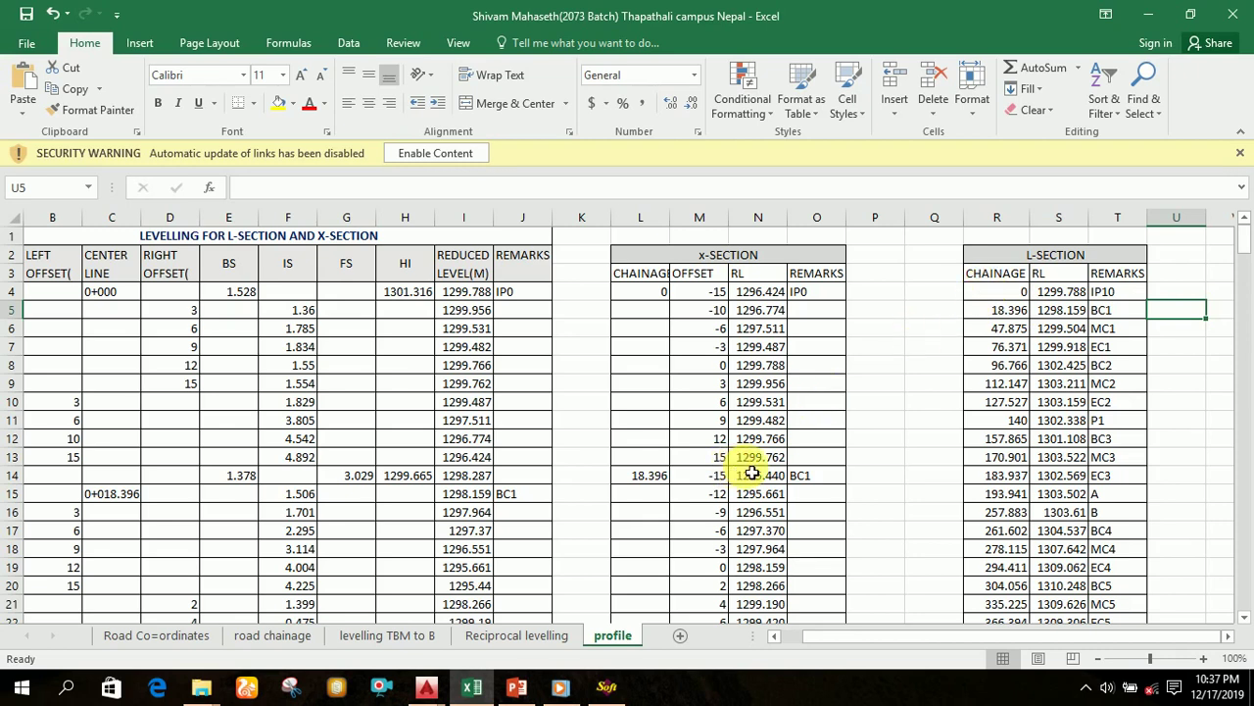
# Step: Bring up SW_DTM over the empty AutoCAD drawing and select the L-SECTION data R4:T50 in Excel
pyautogui.moveTo(445, 688)
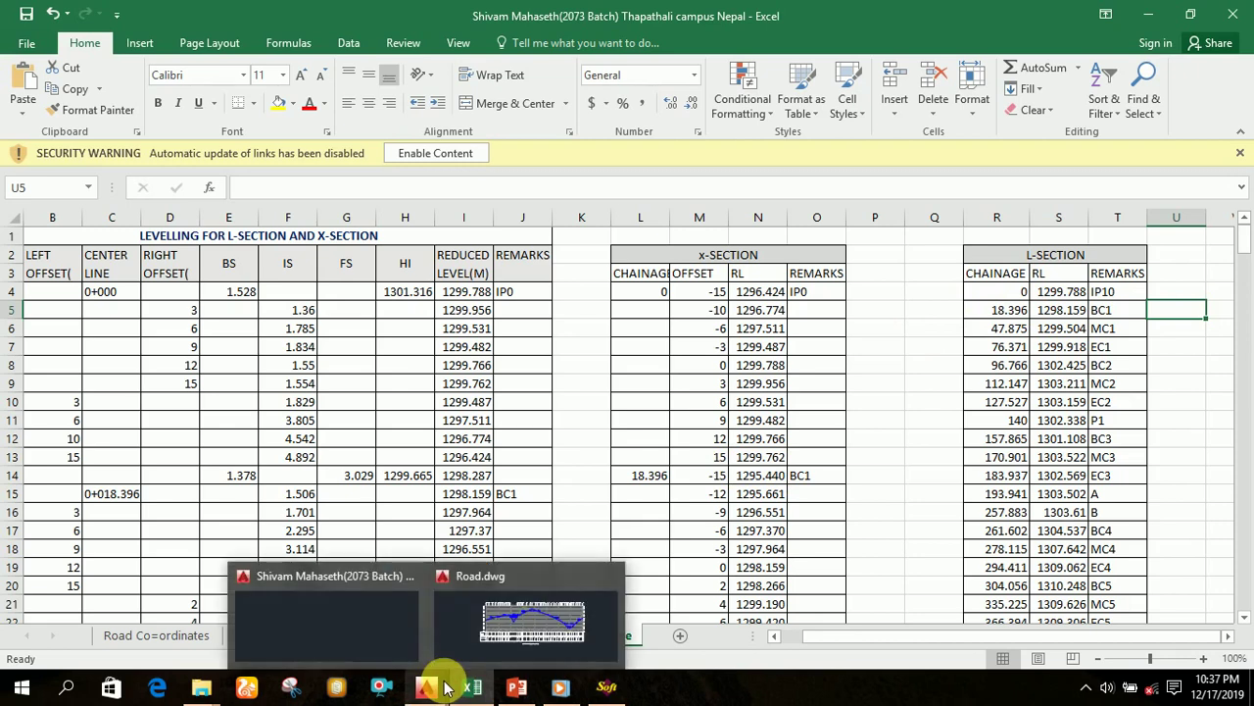
pyautogui.click(375, 630)
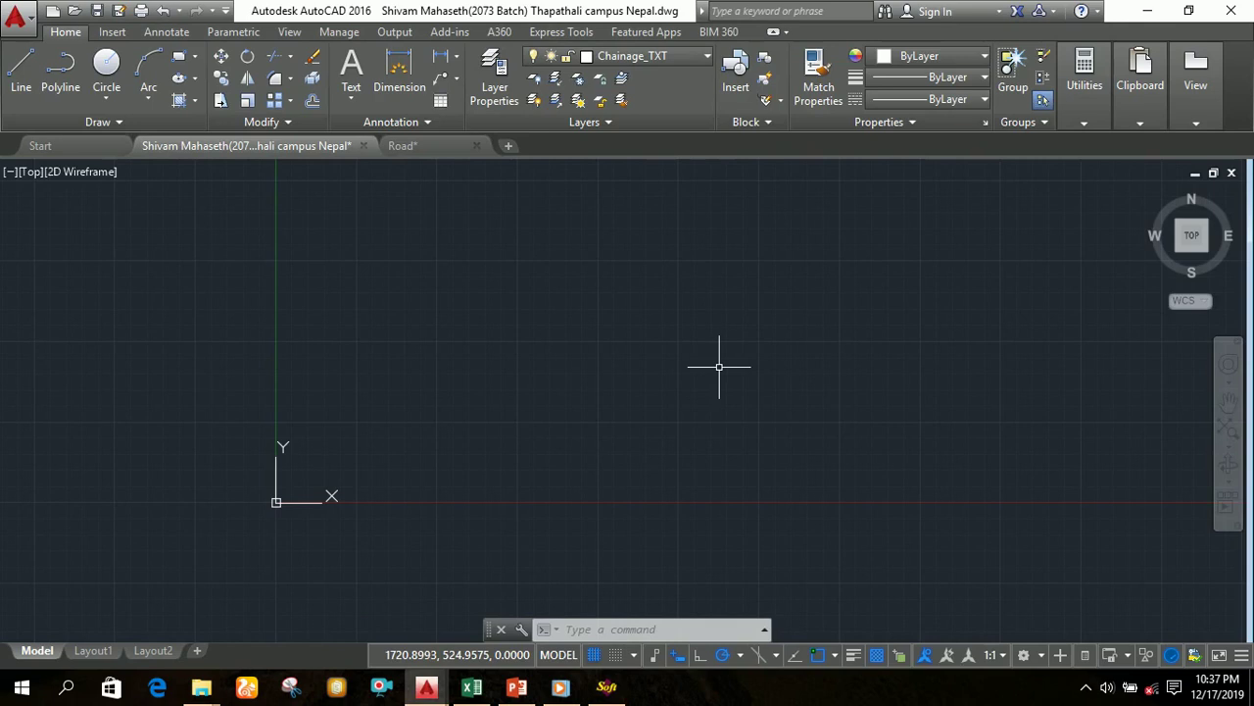
pyautogui.click(608, 688)
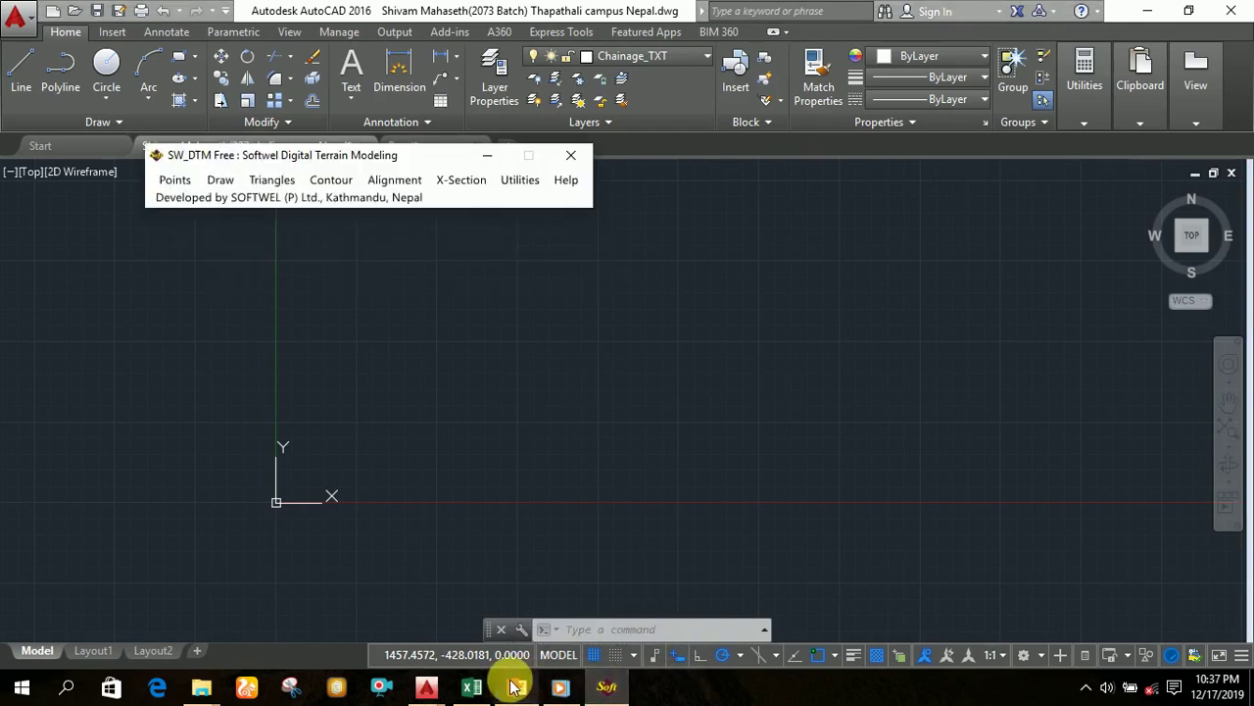
pyautogui.click(471, 686)
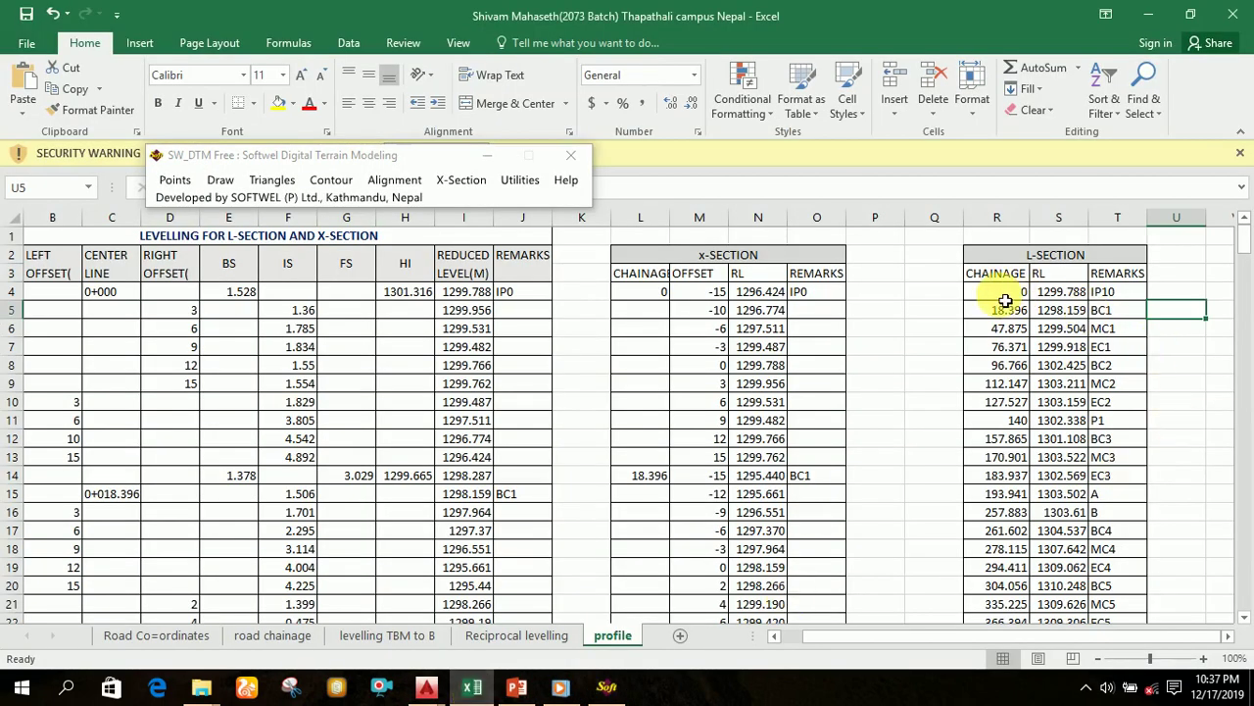
pyautogui.moveTo(1006, 299); pyautogui.dragTo(1113, 594)
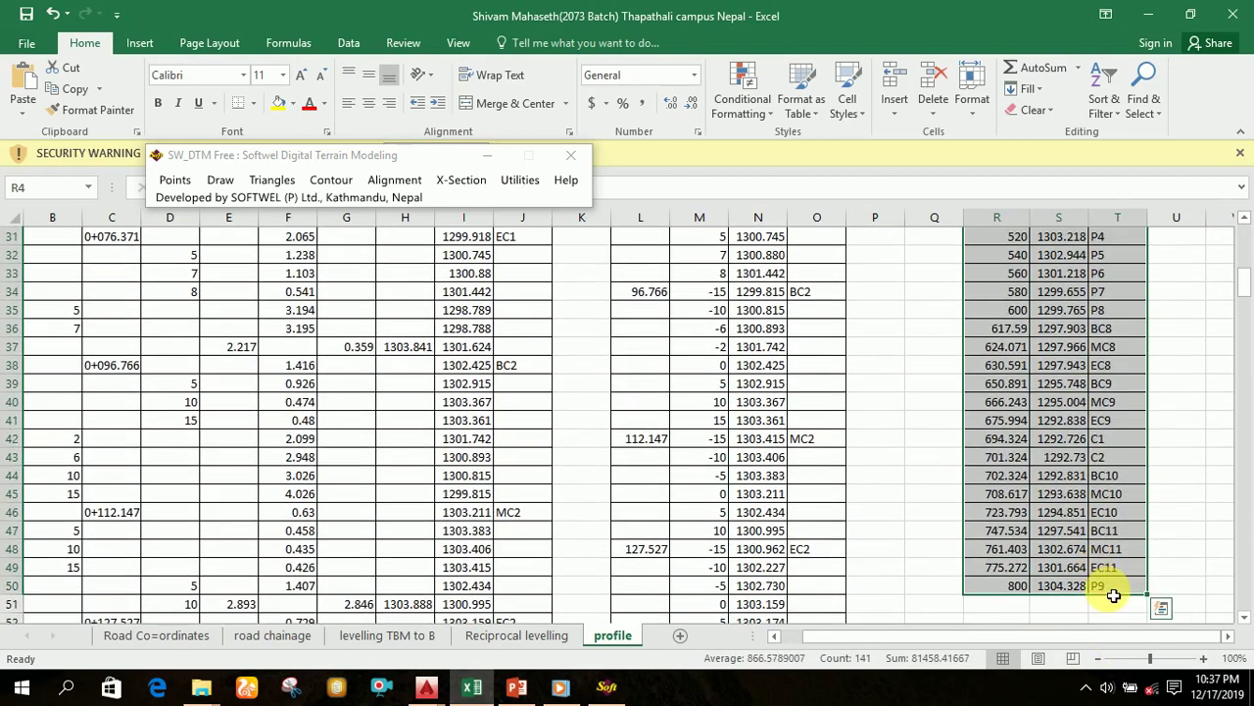
# Step: Start Draw L-Profile in SW_DTM and switch to the empty AutoCAD drawing
pyautogui.click(464, 185)
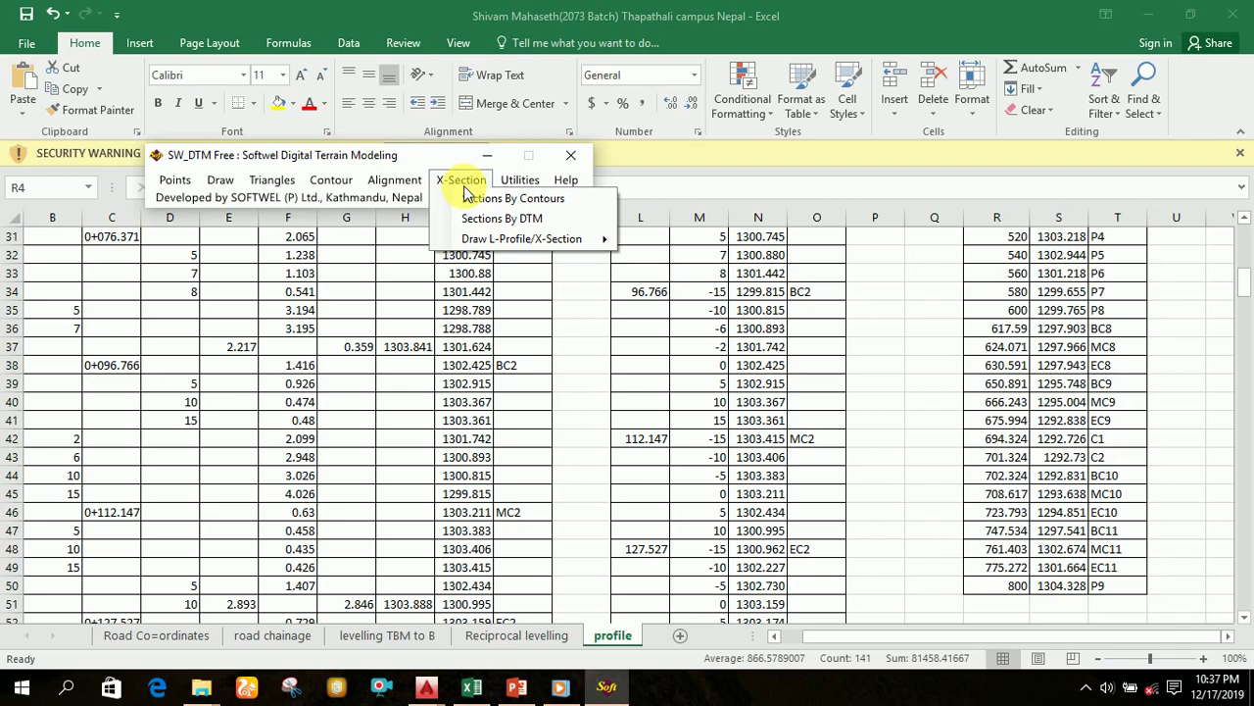
pyautogui.click(513, 241)
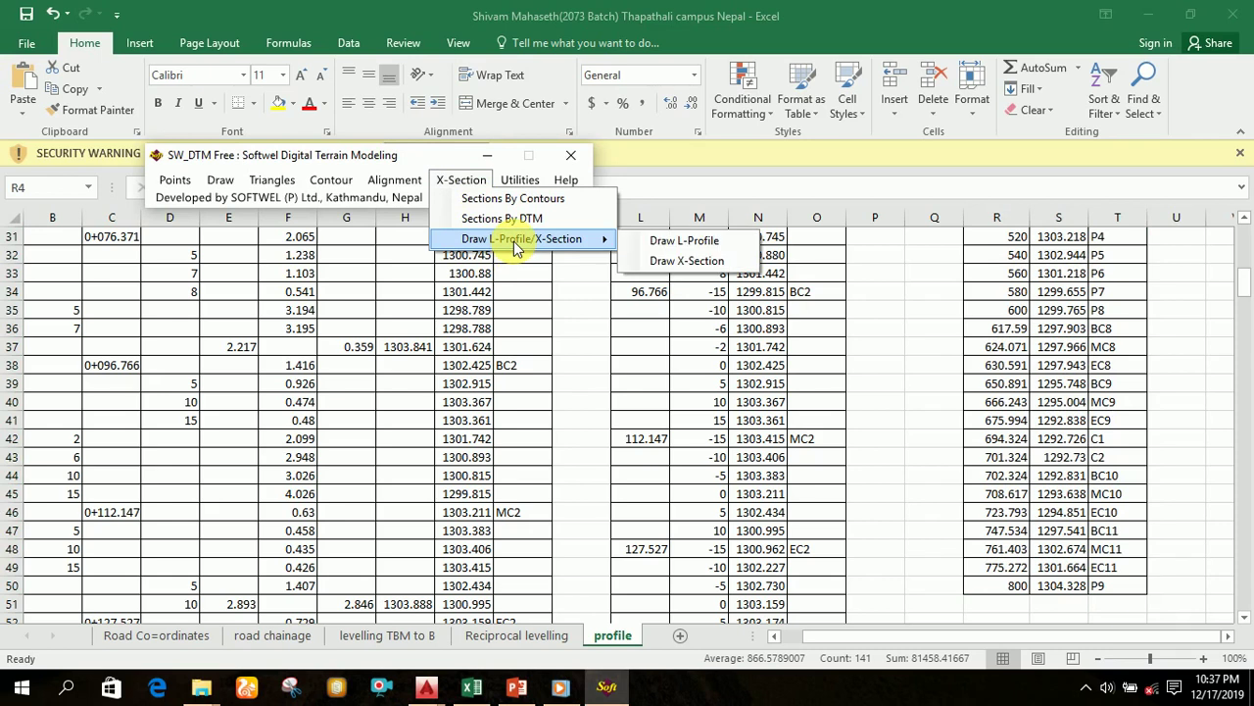
pyautogui.click(657, 245)
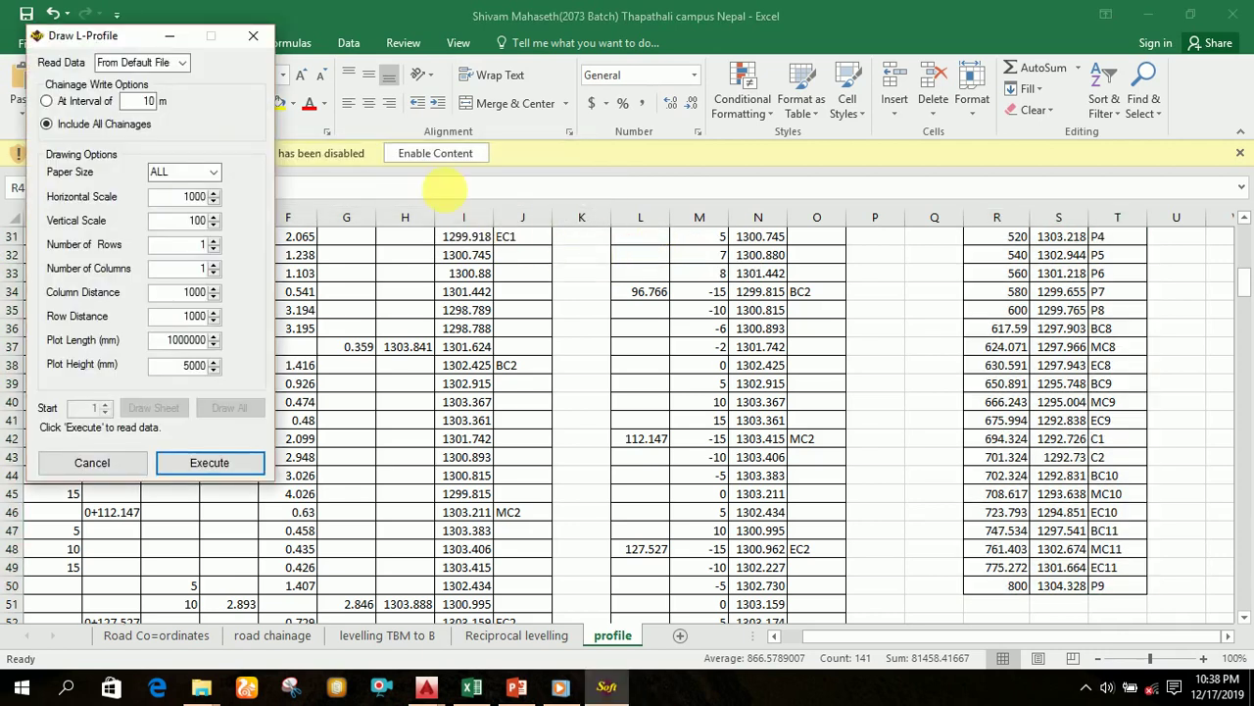
pyautogui.click(426, 688)
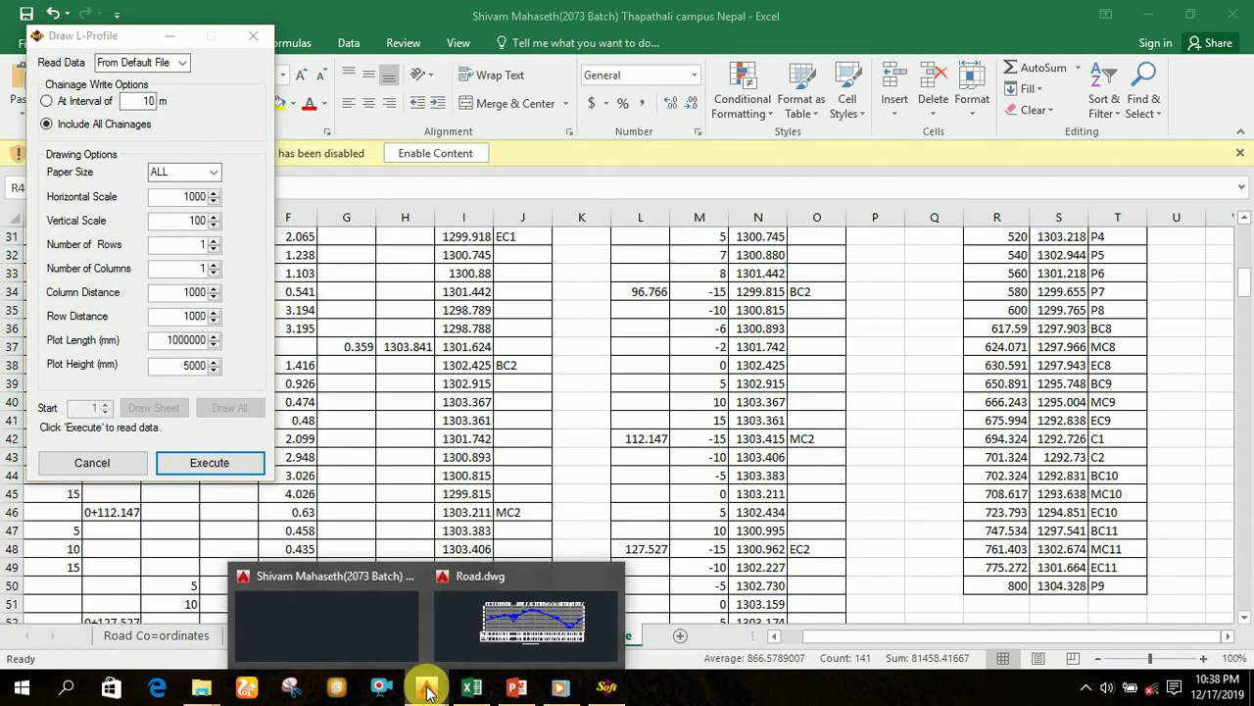
pyautogui.click(406, 623)
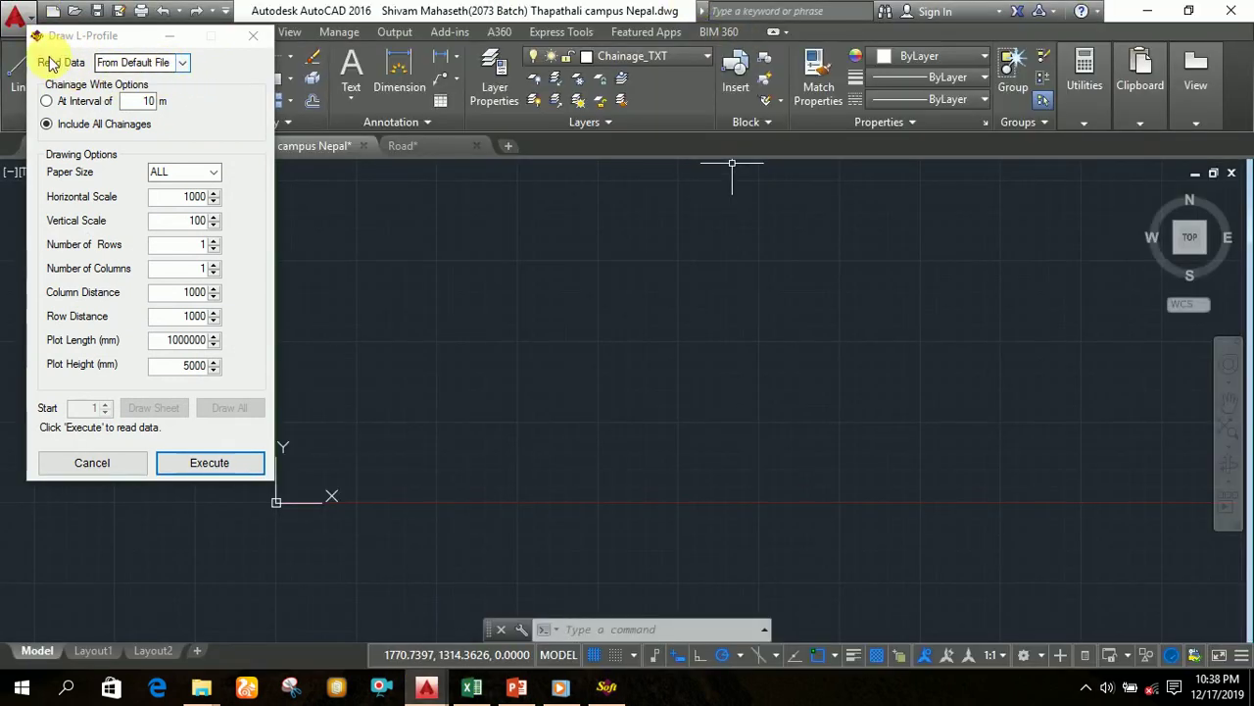
# Step: Set the L-profile data source to From Excel and read in the selected data
pyautogui.click(184, 64)
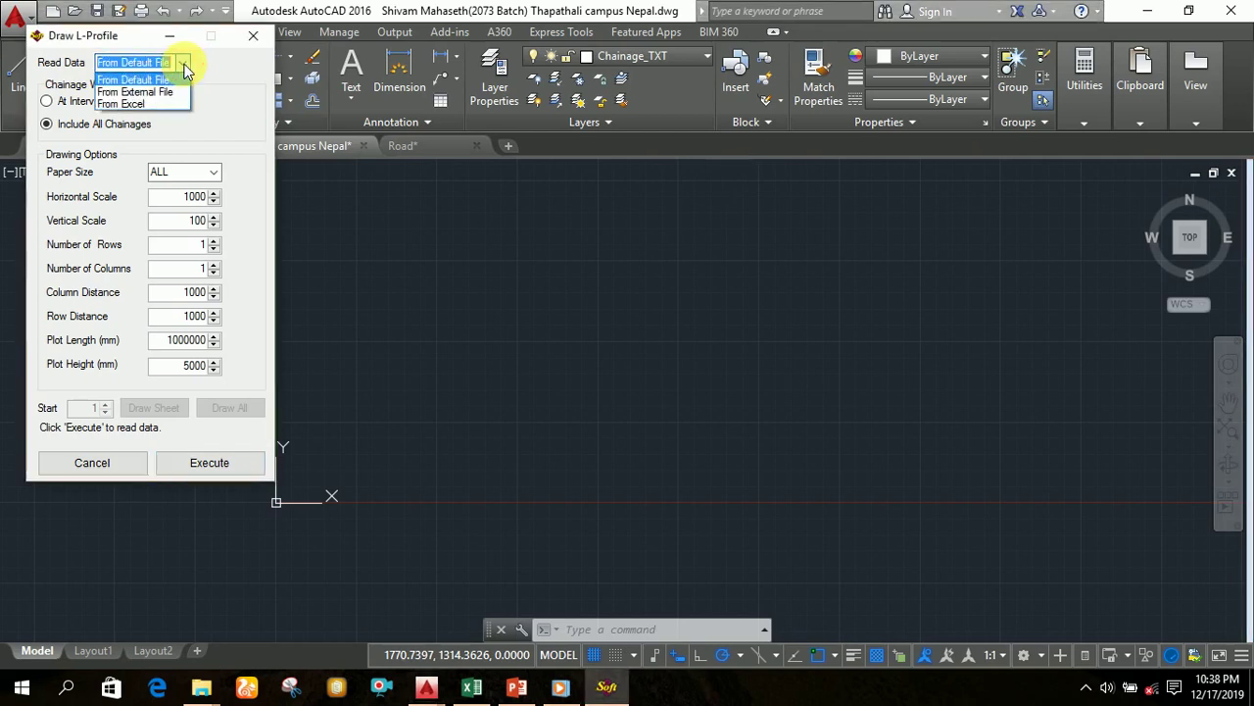
pyautogui.click(163, 104)
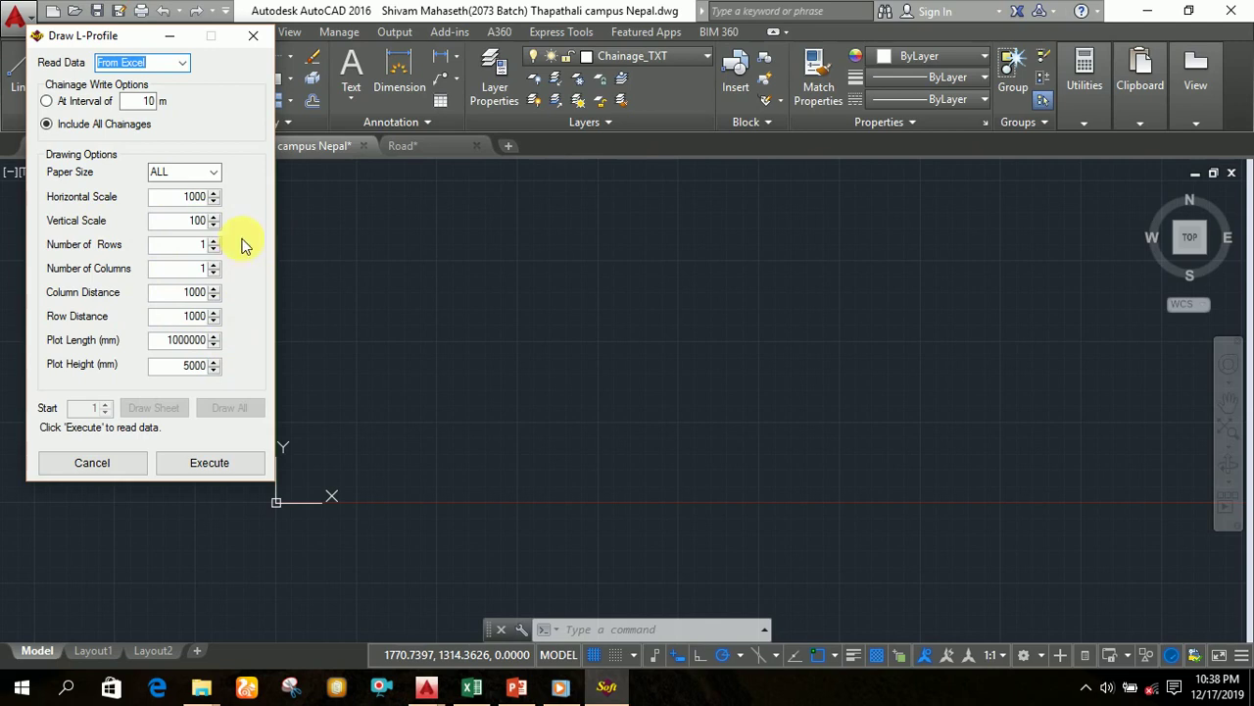
pyautogui.click(236, 460)
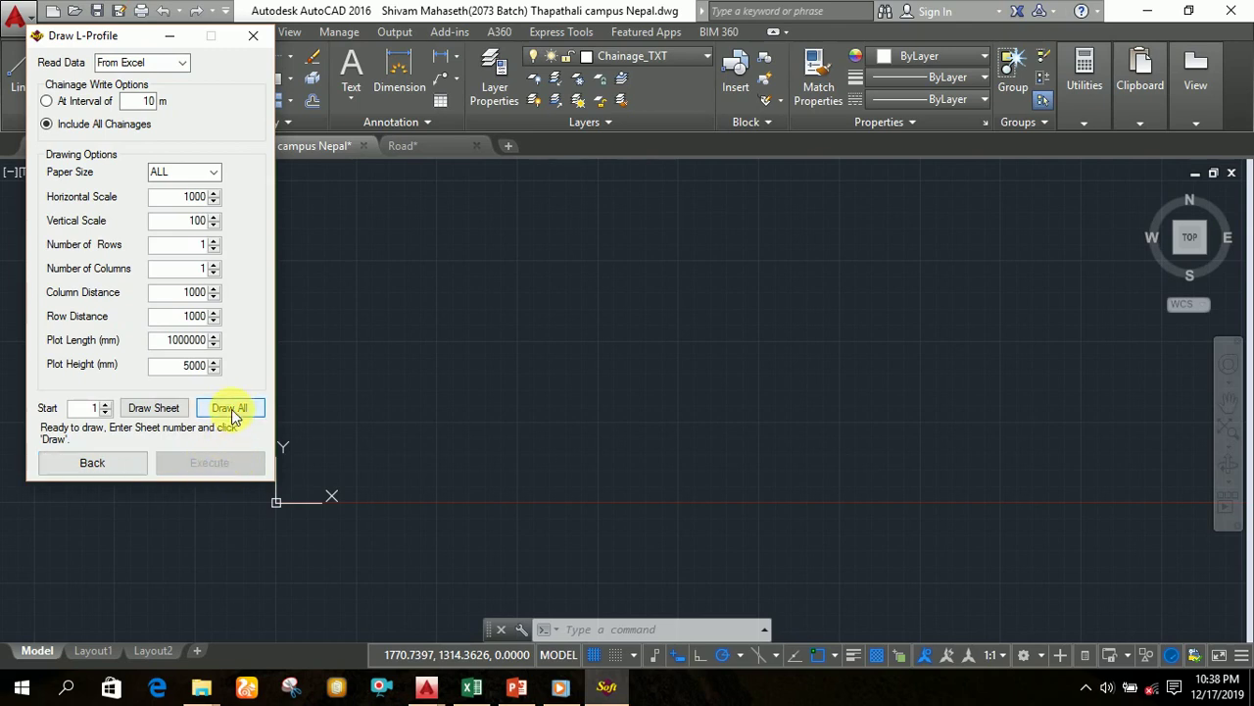
# Step: Draw all L-profile sheets from a reference point in empty model space and close the Draw L-Profile dialog
pyautogui.click(232, 414)
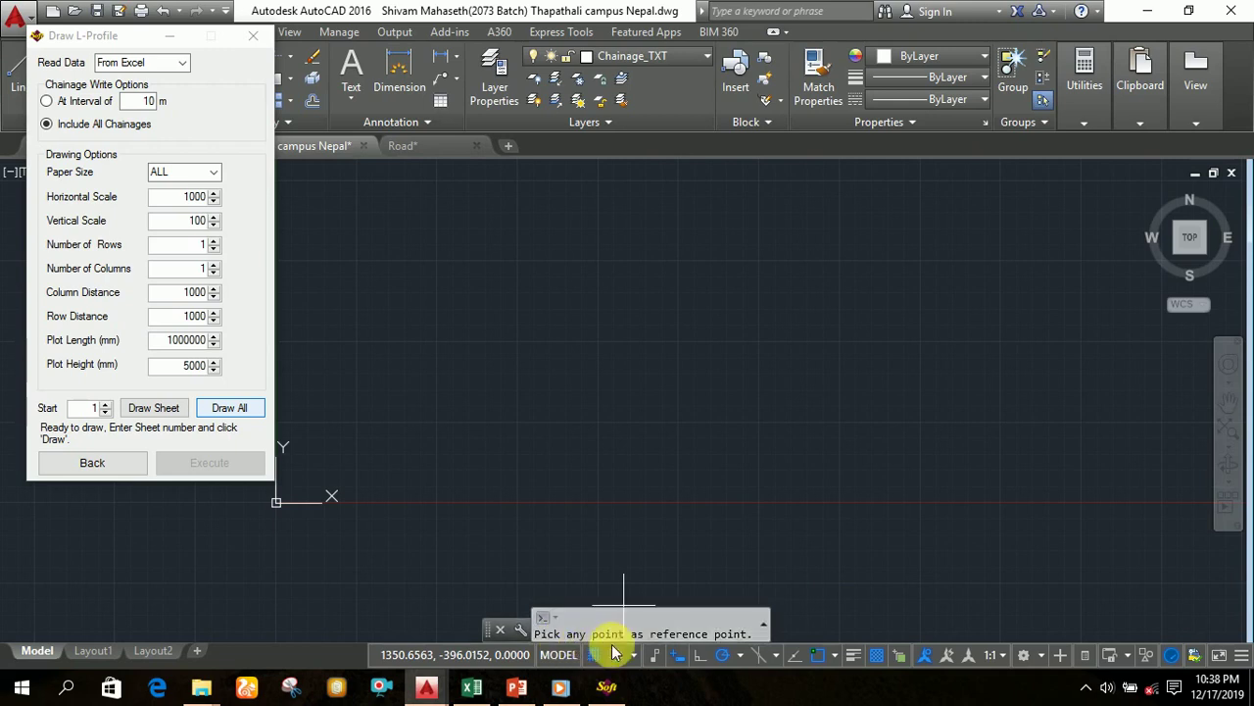
pyautogui.scroll(-2, 677, 480)
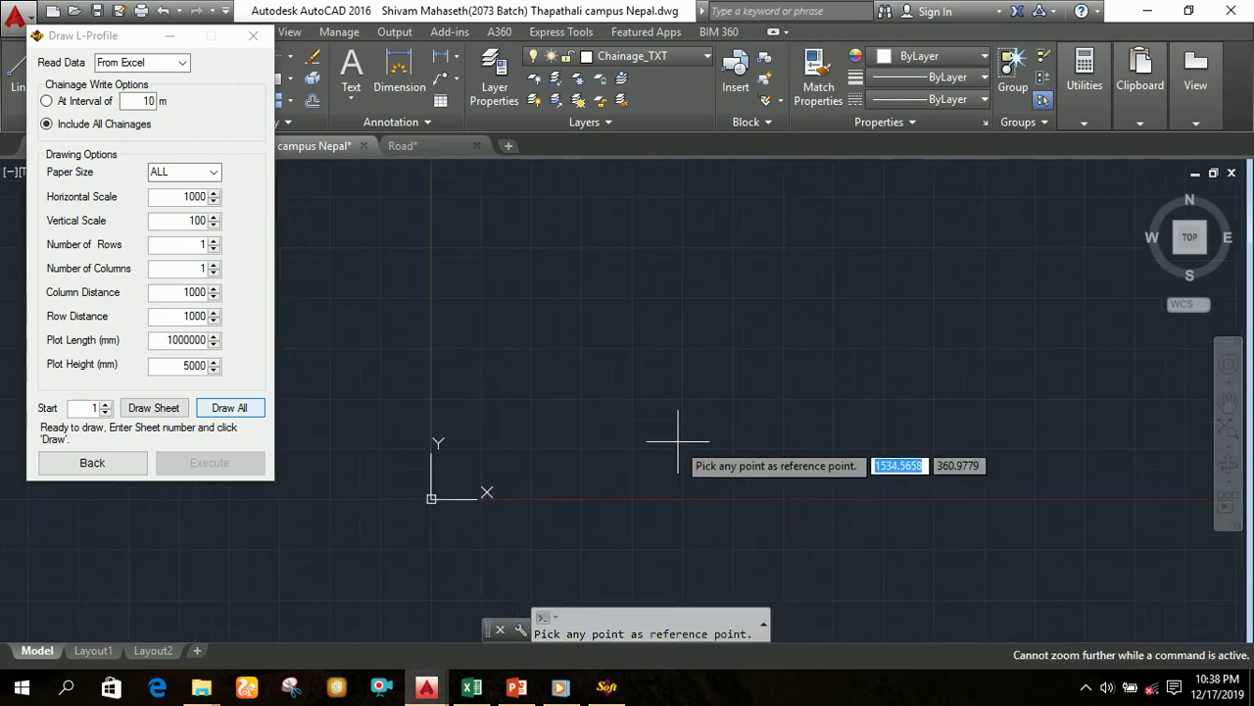
pyautogui.click(554, 447)
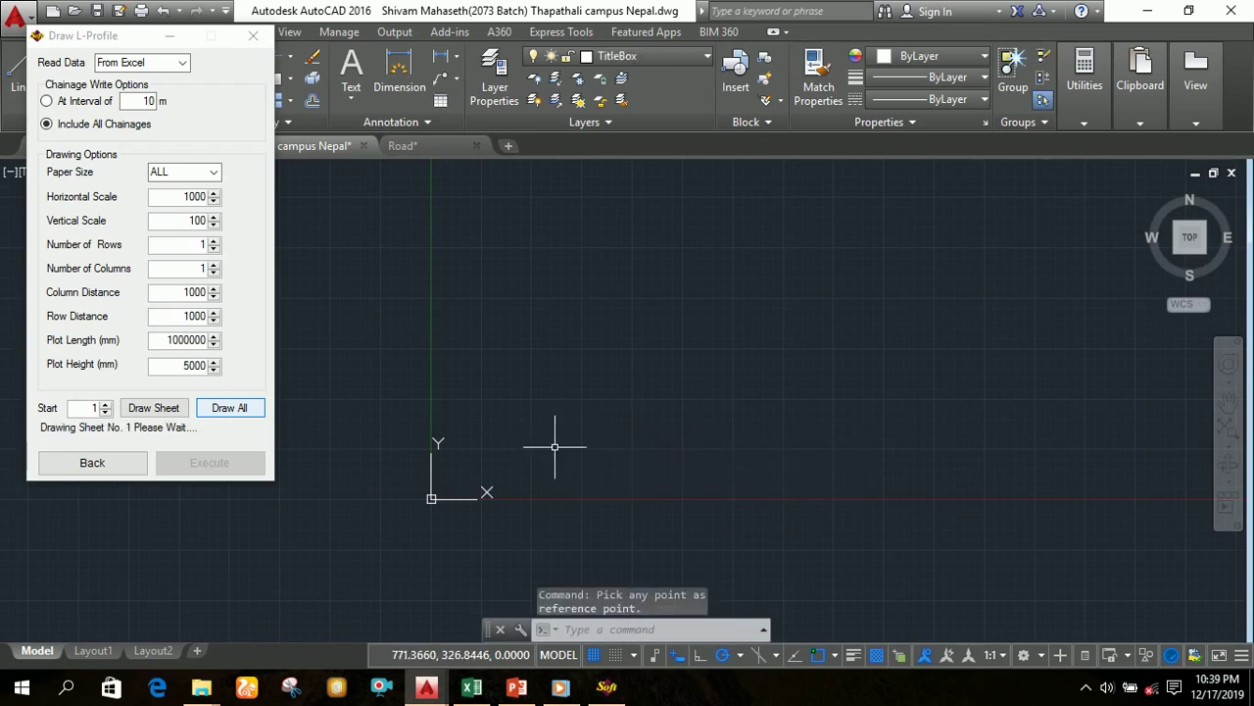
pyautogui.scroll(8, 586, 439)
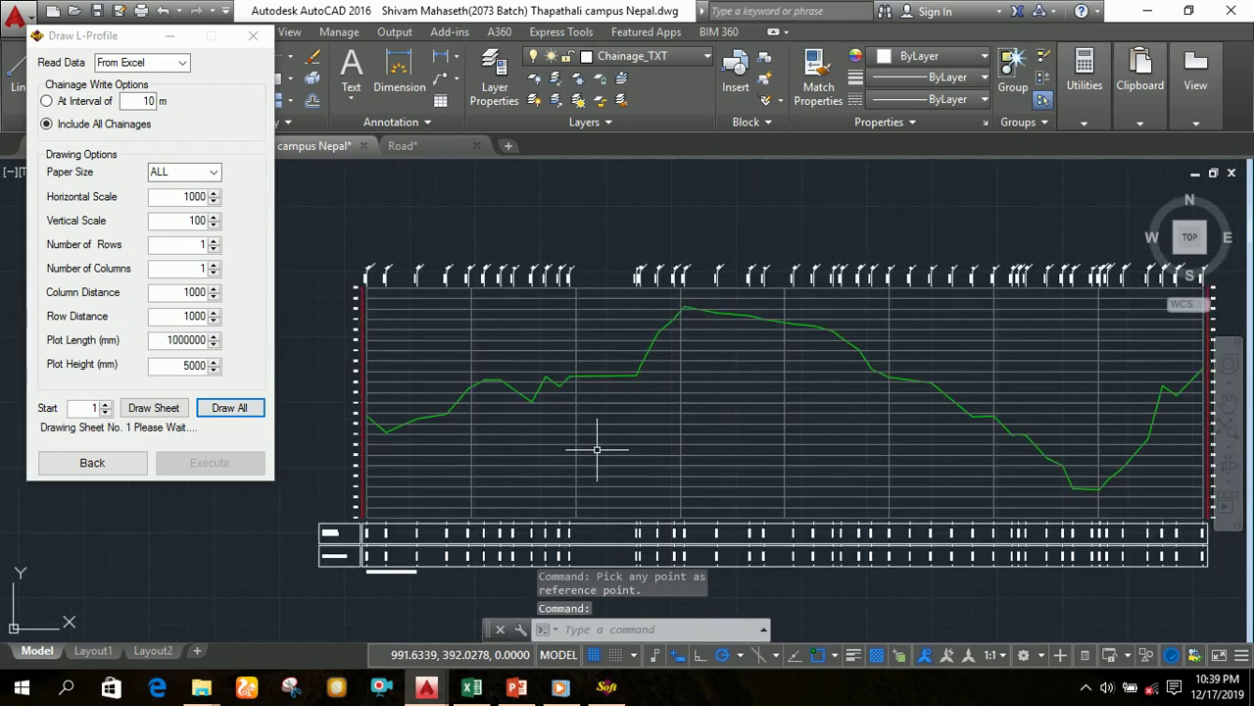
pyautogui.scroll(-2, 900, 505)
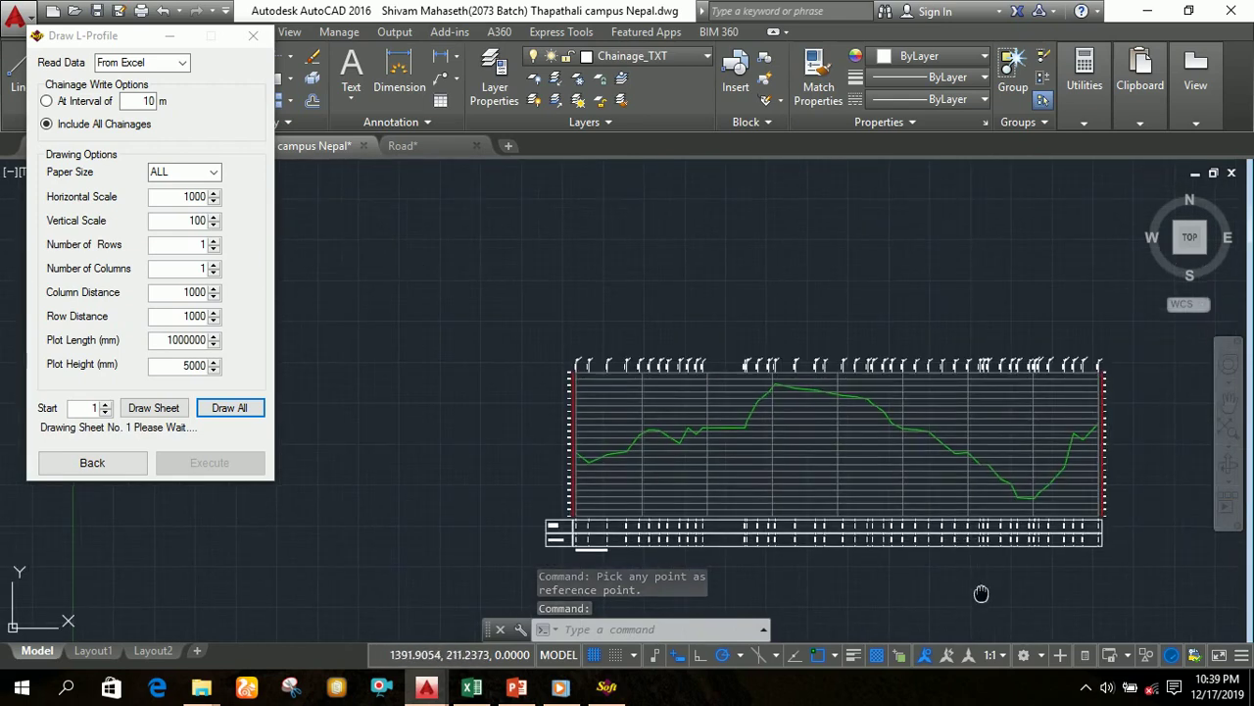
pyautogui.scroll(1, 860, 549)
pyautogui.scroll(1, 888, 454)
pyautogui.scroll(1, 889, 454)
pyautogui.scroll(-3, 890, 448)
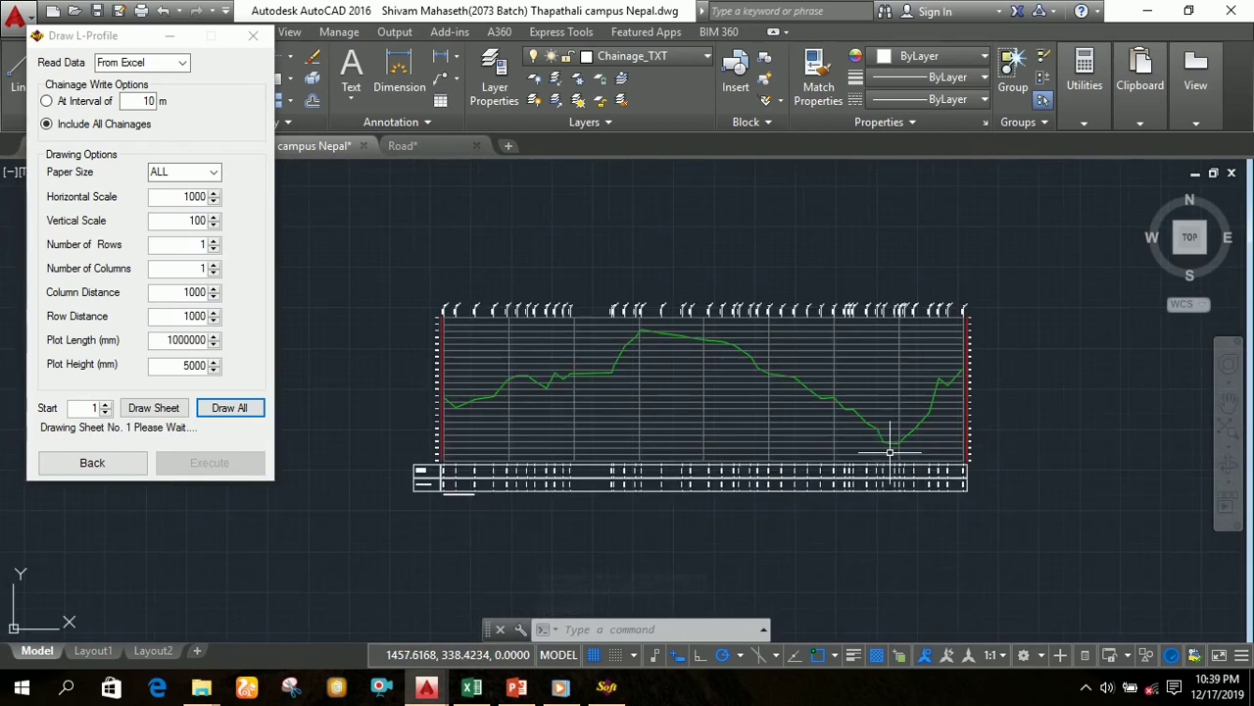
pyautogui.click(252, 36)
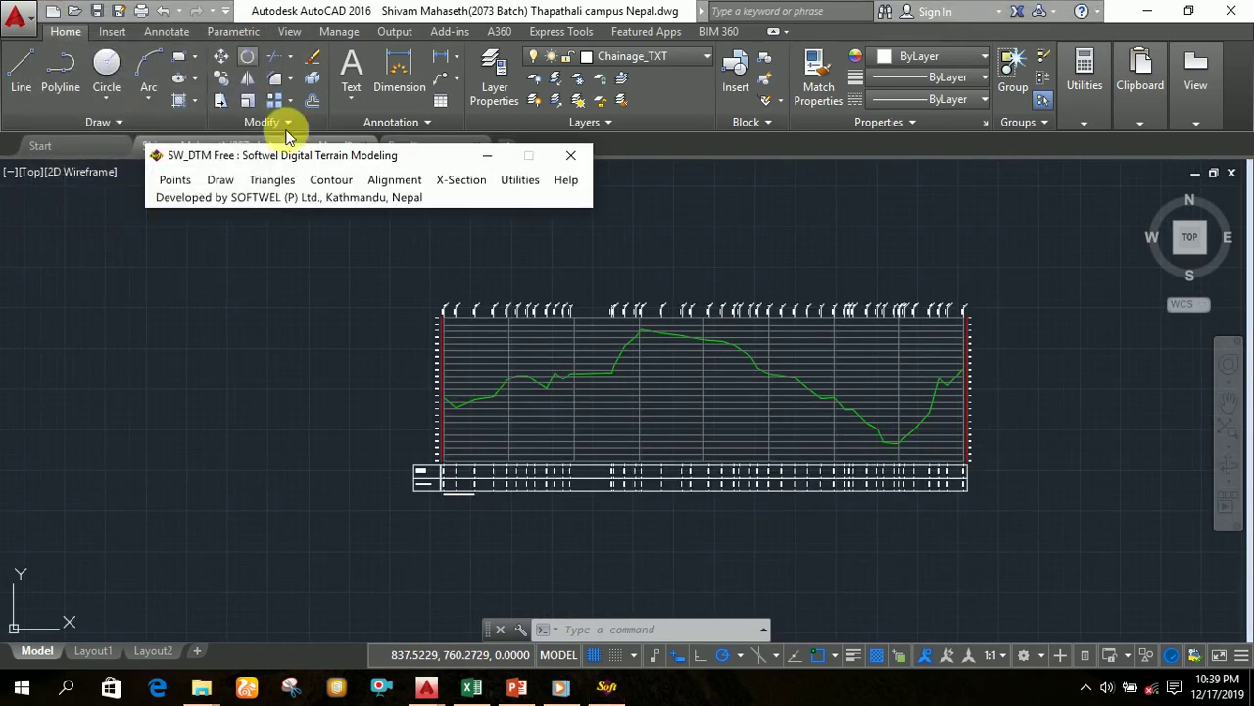
# Step: Minimize the SW_DTM window and examine the drawn ground profile from its first to its last chainage
pyautogui.click(489, 157)
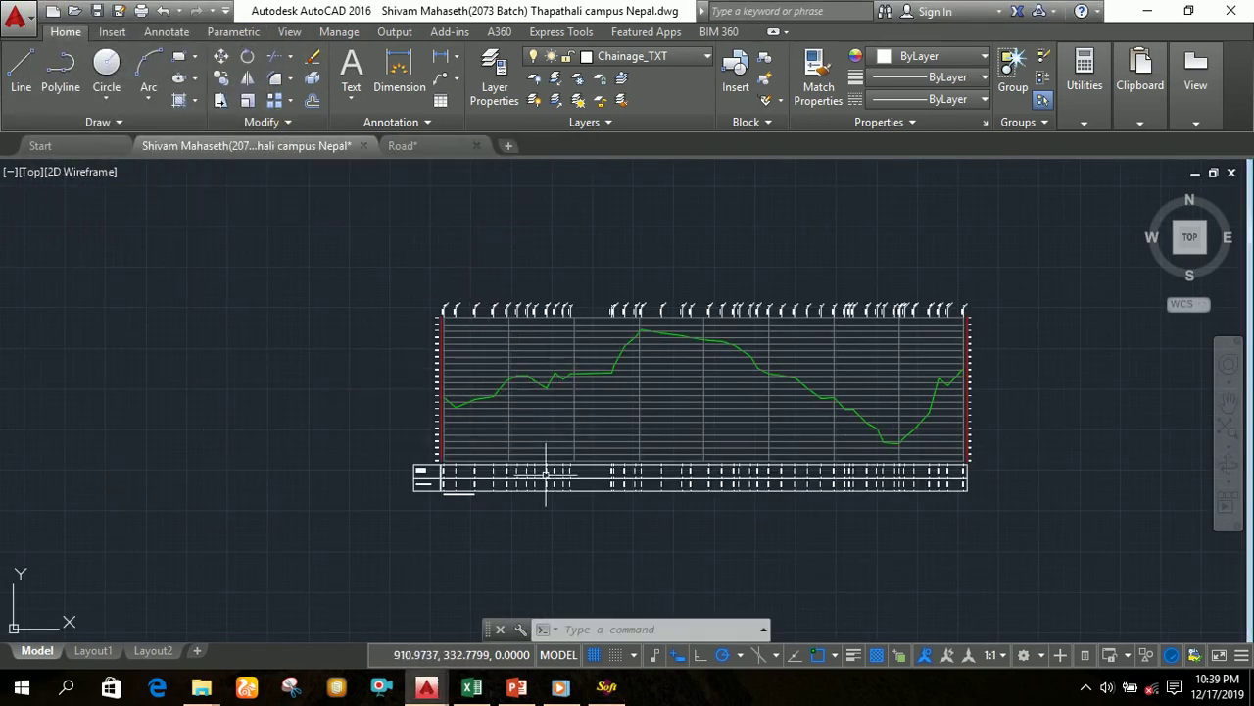
pyautogui.scroll(4, 406, 352)
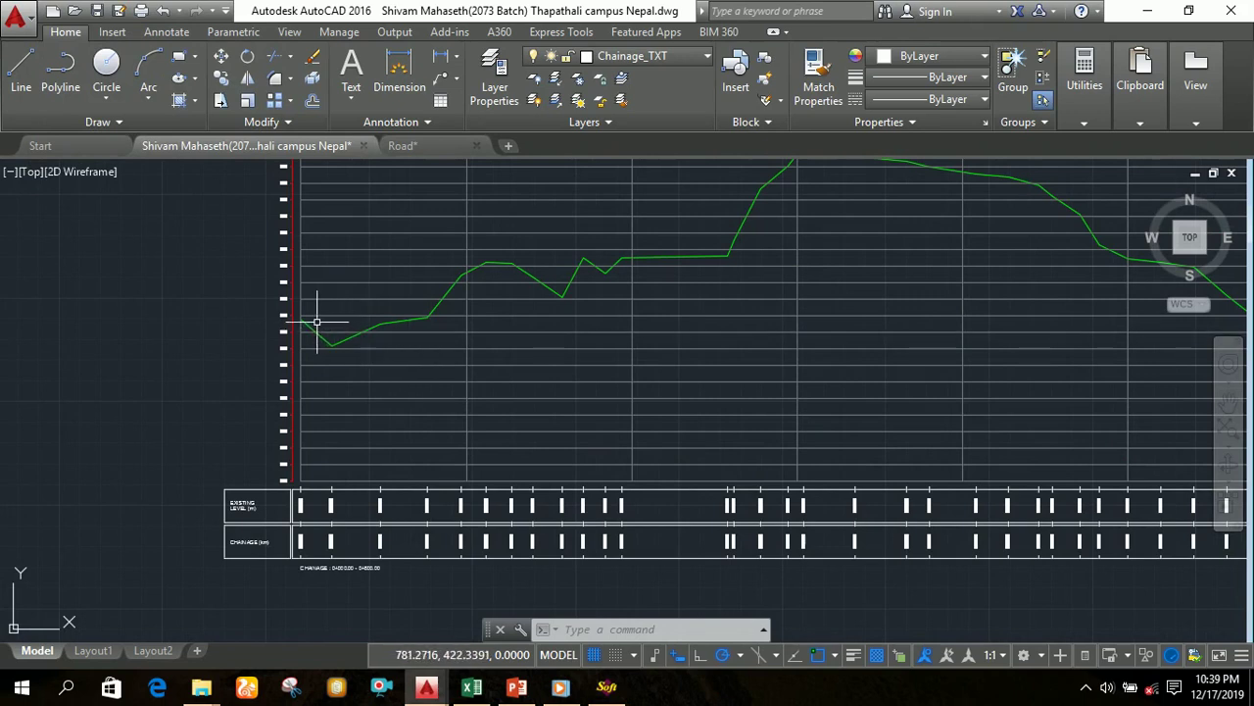
pyautogui.scroll(-2, 806, 243)
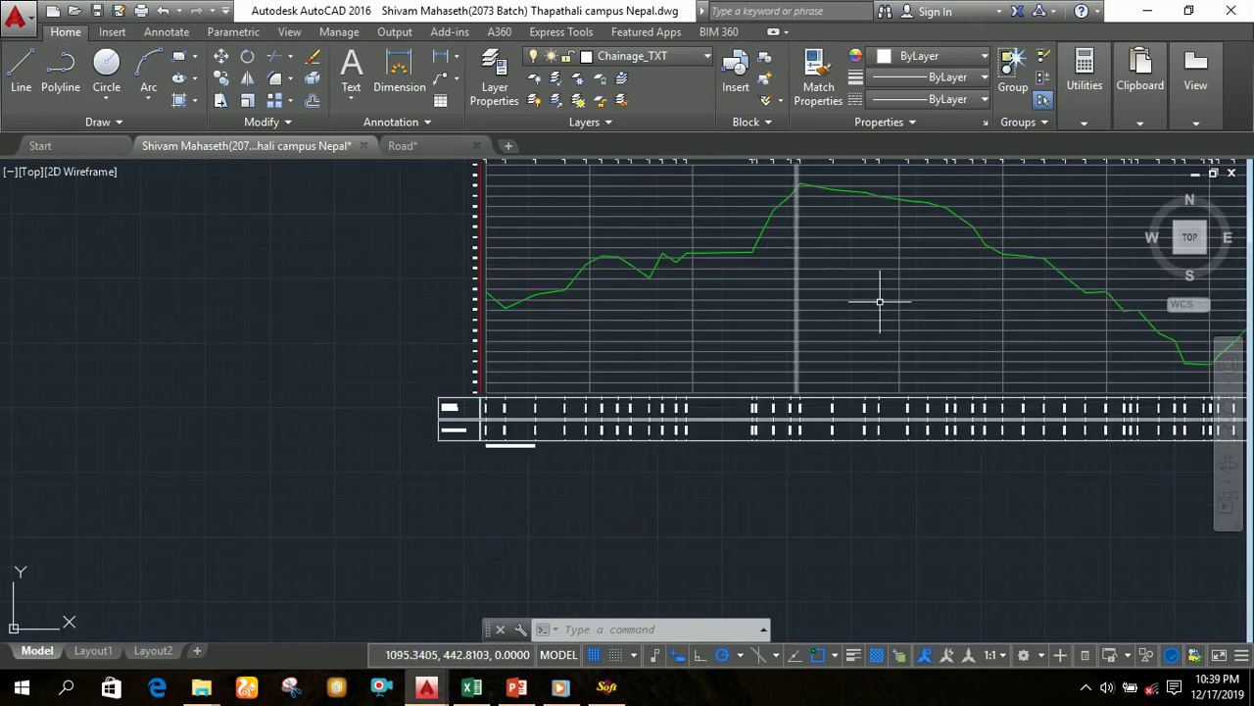
pyautogui.moveTo(993, 471)
pyautogui.mouseDown(button='middle')
pyautogui.moveTo(927, 504)
pyautogui.moveTo(889, 469)
pyautogui.mouseUp(button='middle')
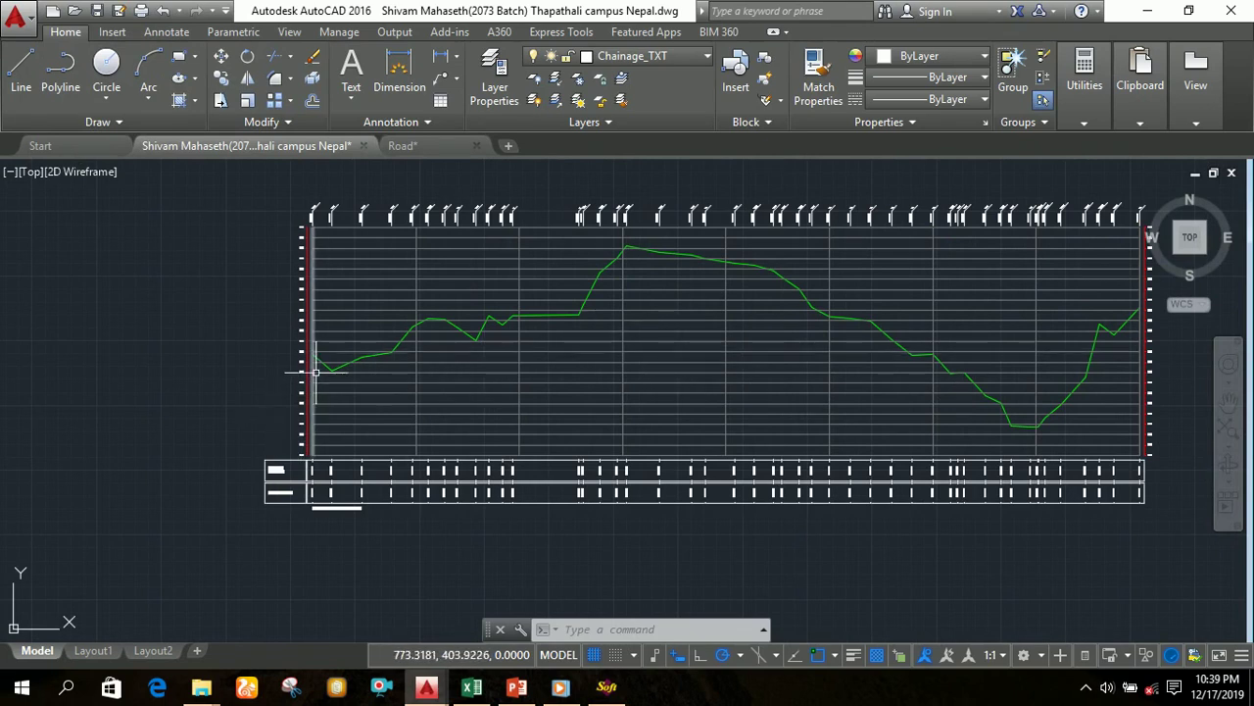
pyautogui.scroll(1, 322, 346)
pyautogui.scroll(-1, 894, 284)
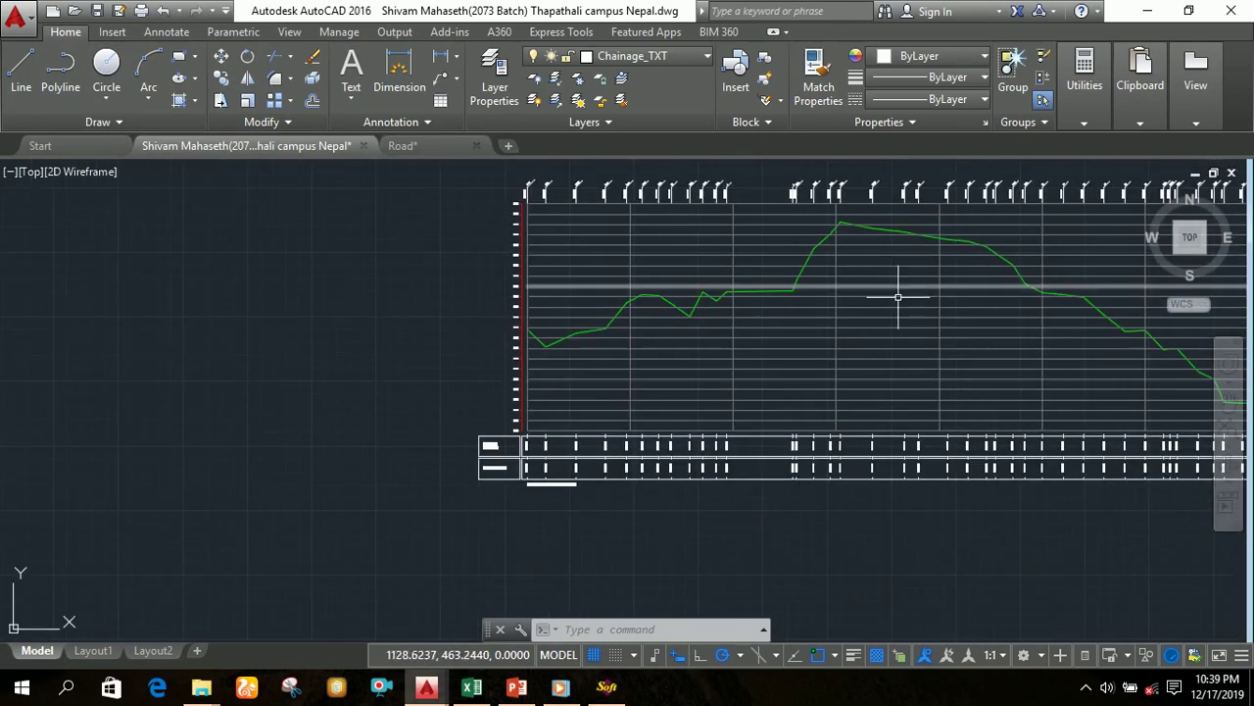
pyautogui.moveTo(948, 520); pyautogui.dragTo(672, 566, button='middle')
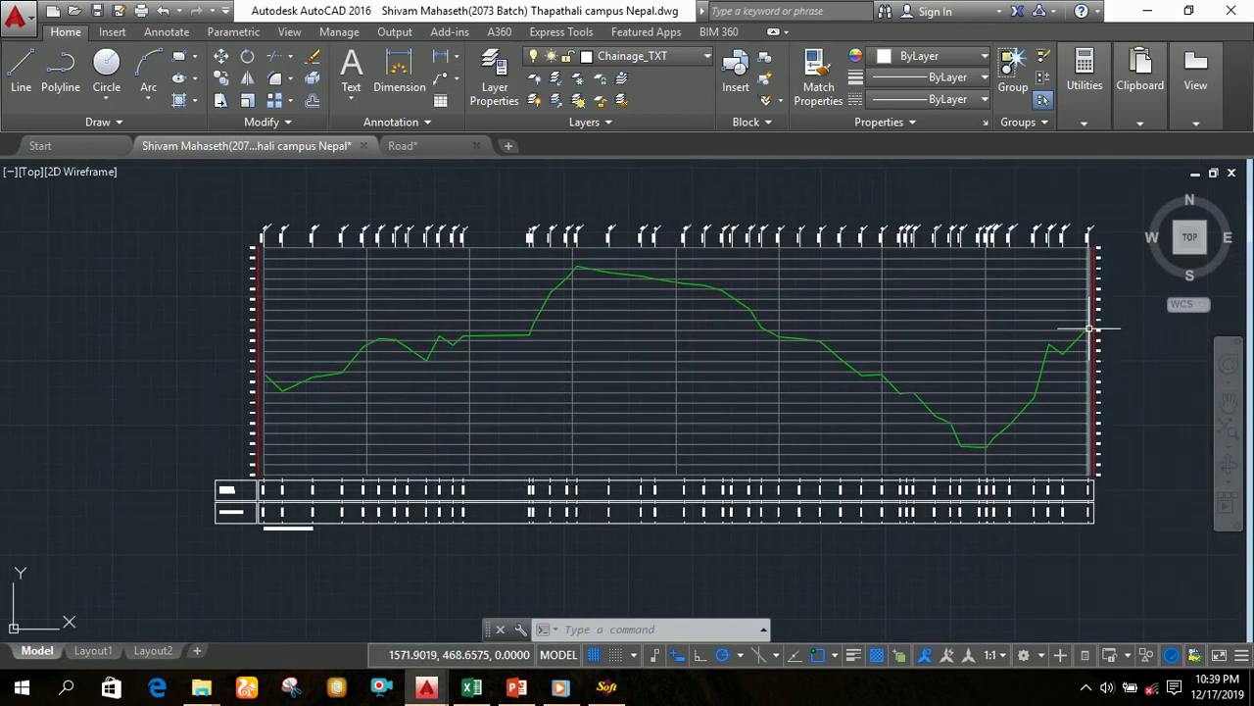
pyautogui.scroll(4, 265, 385)
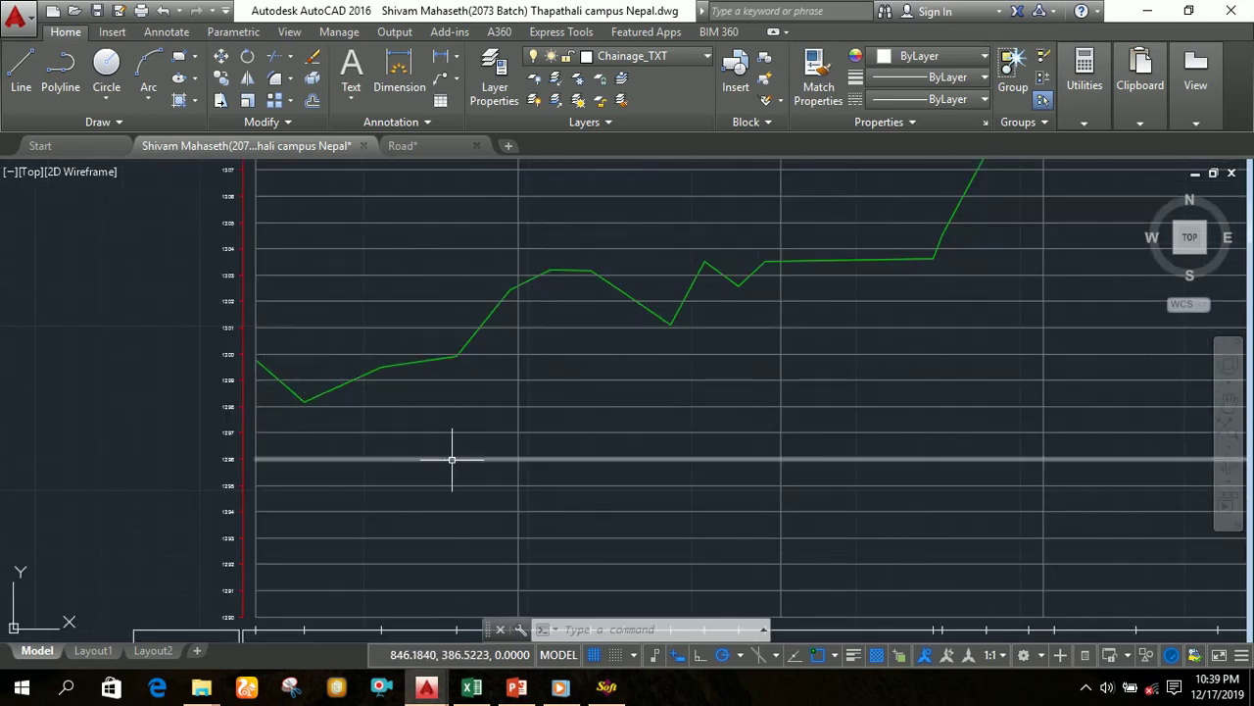
pyautogui.scroll(-4, 454, 456)
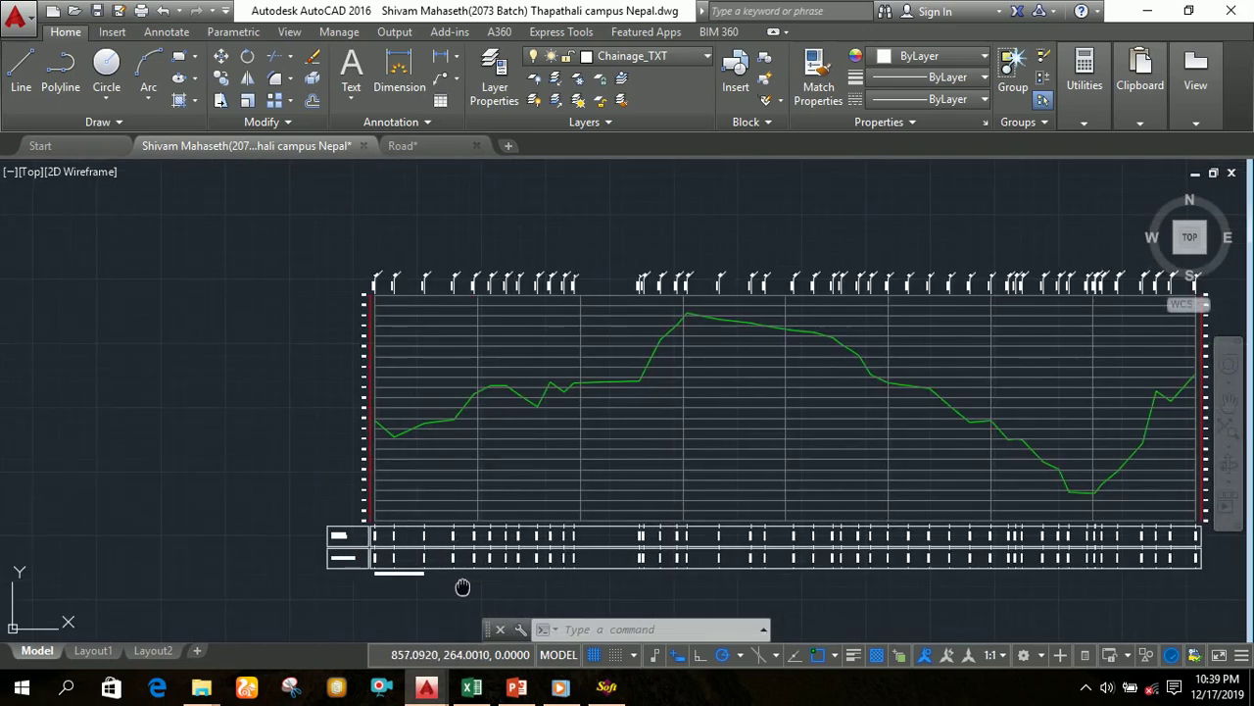
pyautogui.moveTo(461, 582); pyautogui.dragTo(420, 568, button='middle')
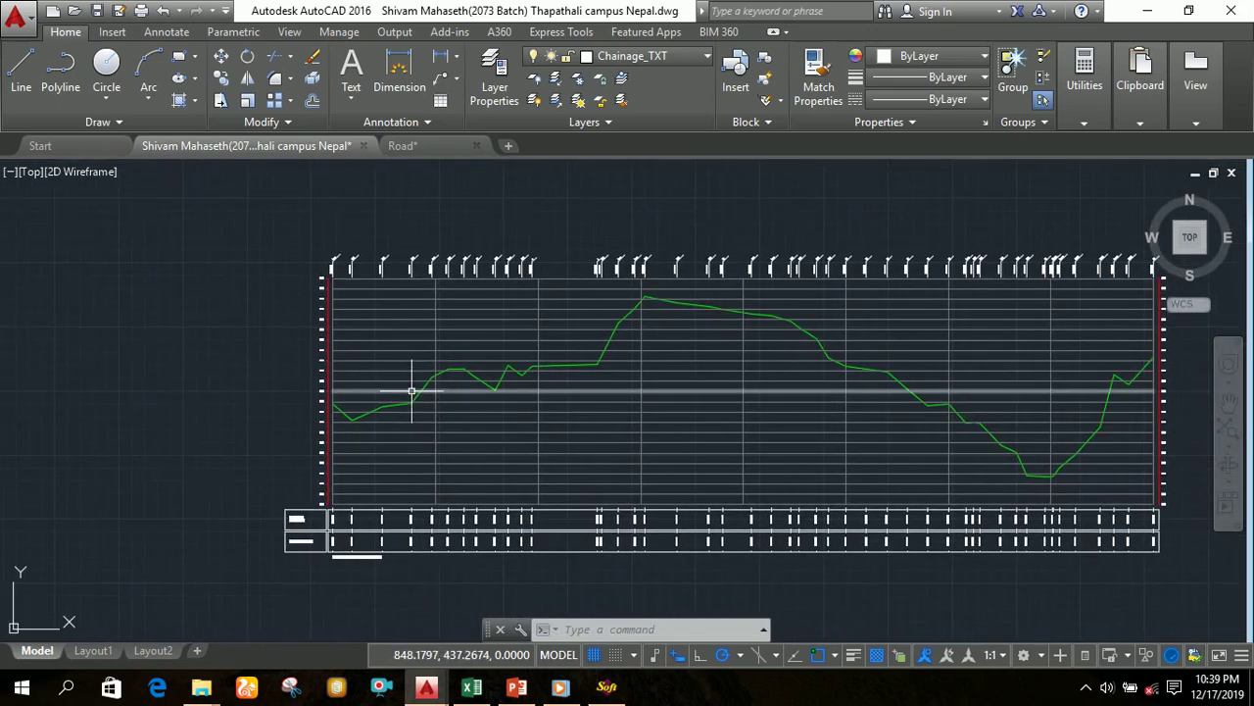
# Step: Examine the elevation scale and the existing level and chainage rows near the start of the profile
pyautogui.scroll(5, 373, 454)
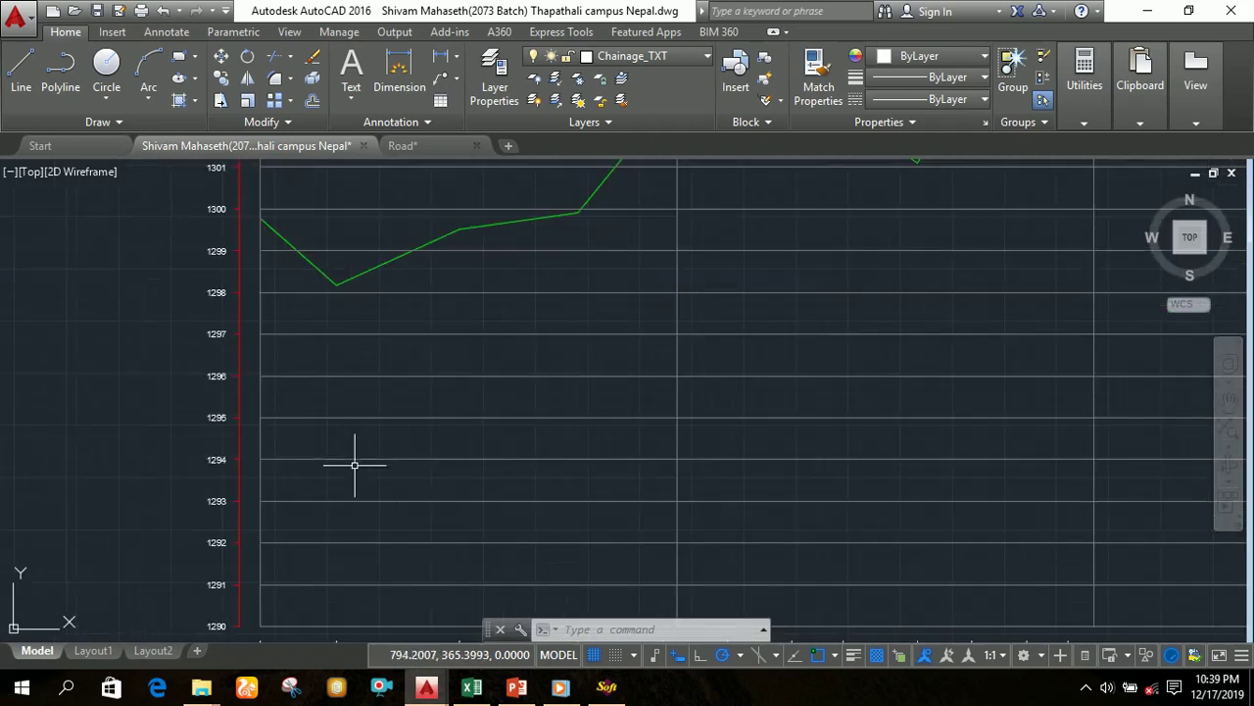
pyautogui.scroll(-3, 300, 593)
pyautogui.scroll(6, 301, 605)
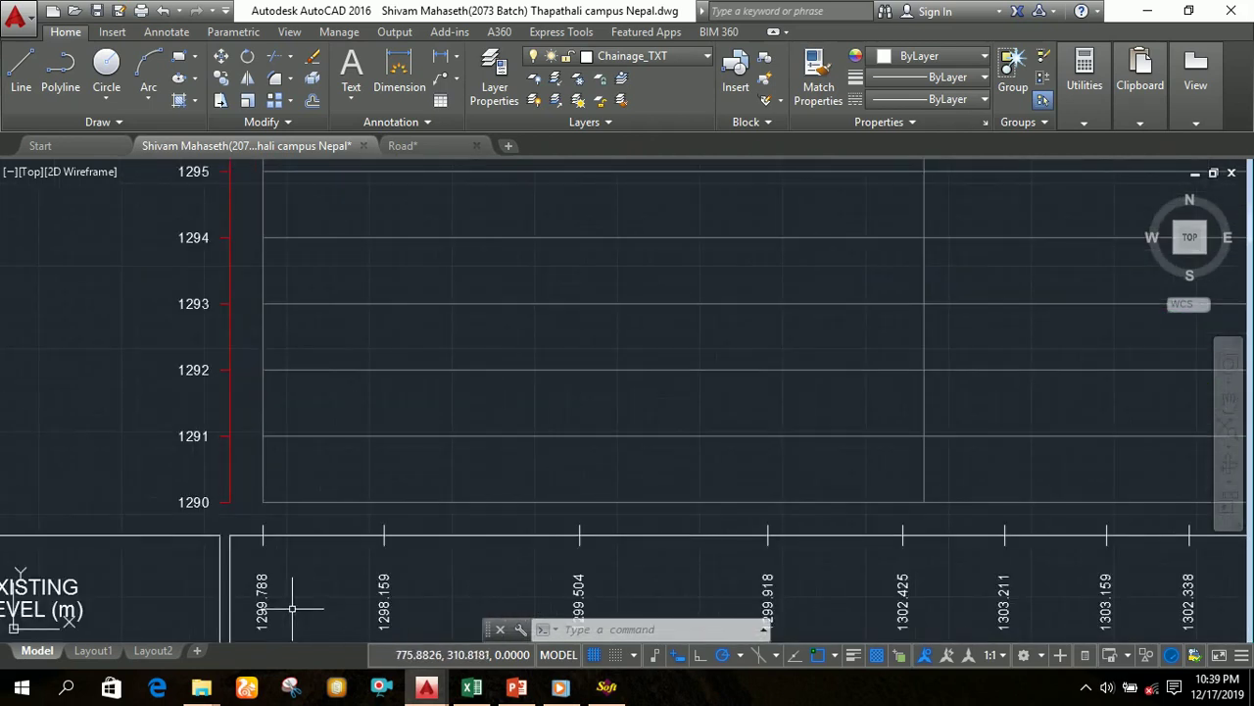
pyautogui.scroll(-2, 292, 608)
pyautogui.moveTo(297, 594); pyautogui.dragTo(316, 442, button='middle')
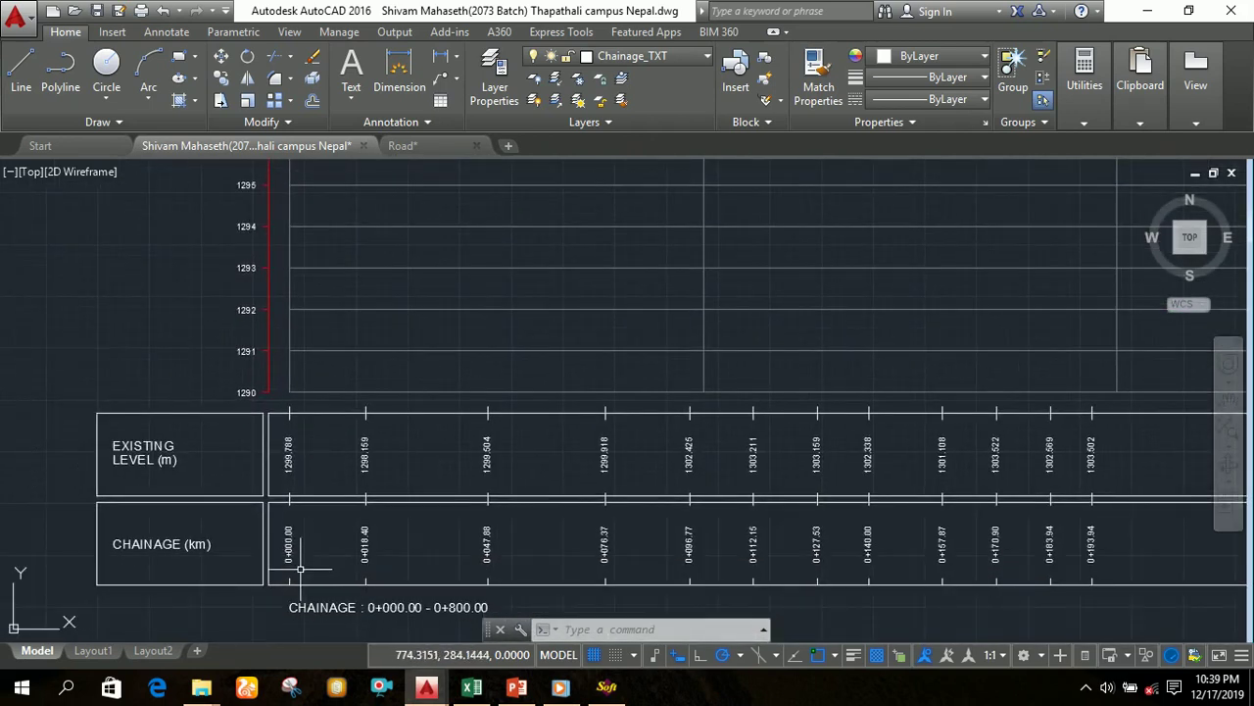
pyautogui.scroll(-4, 450, 374)
pyautogui.scroll(1, 610, 333)
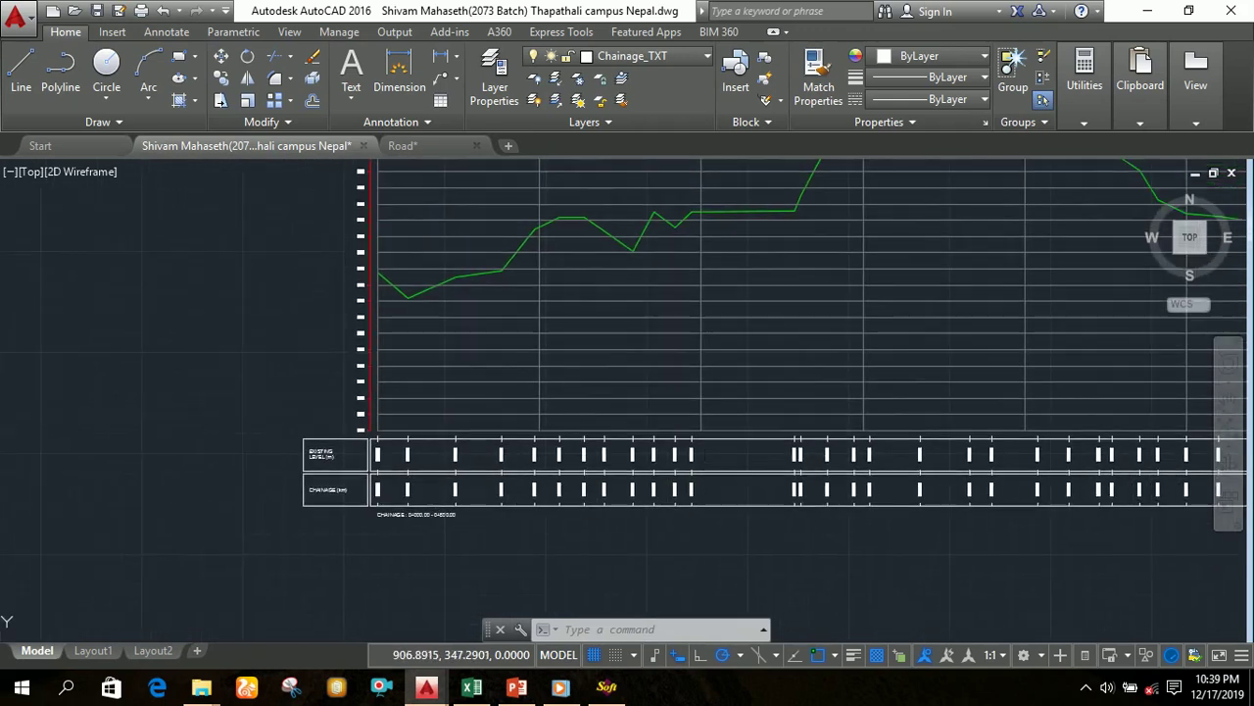
pyautogui.scroll(5, 451, 502)
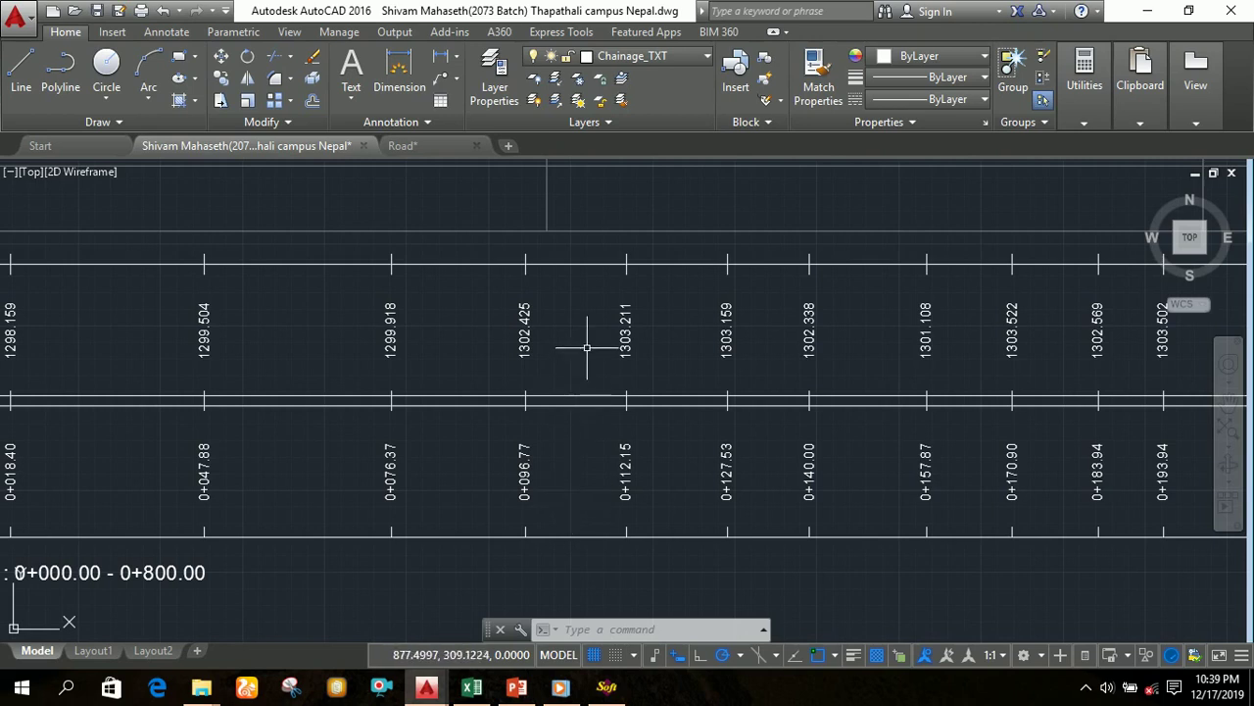
pyautogui.scroll(-5, 591, 338)
pyautogui.scroll(4, 618, 374)
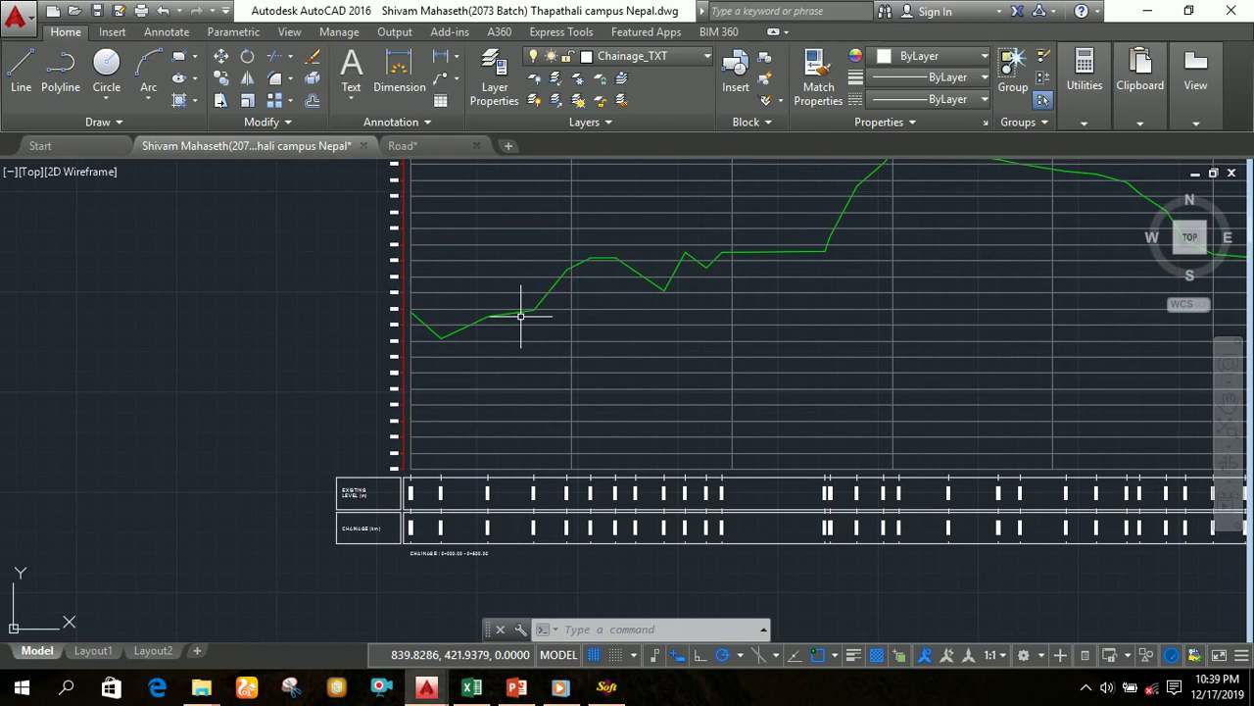
# Step: Draw a straight grade line from the ground profile's start point to its vertex at chainage 0+096.77
pyautogui.click(22, 63)
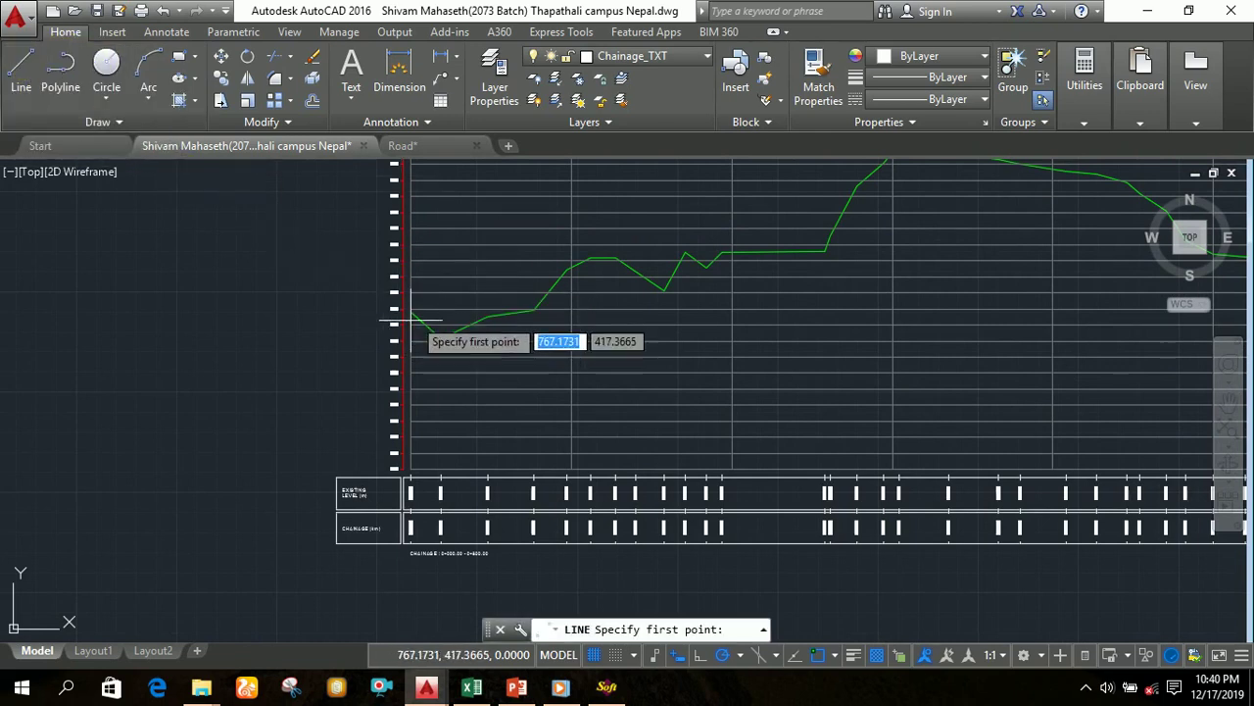
pyautogui.scroll(5, 425, 312)
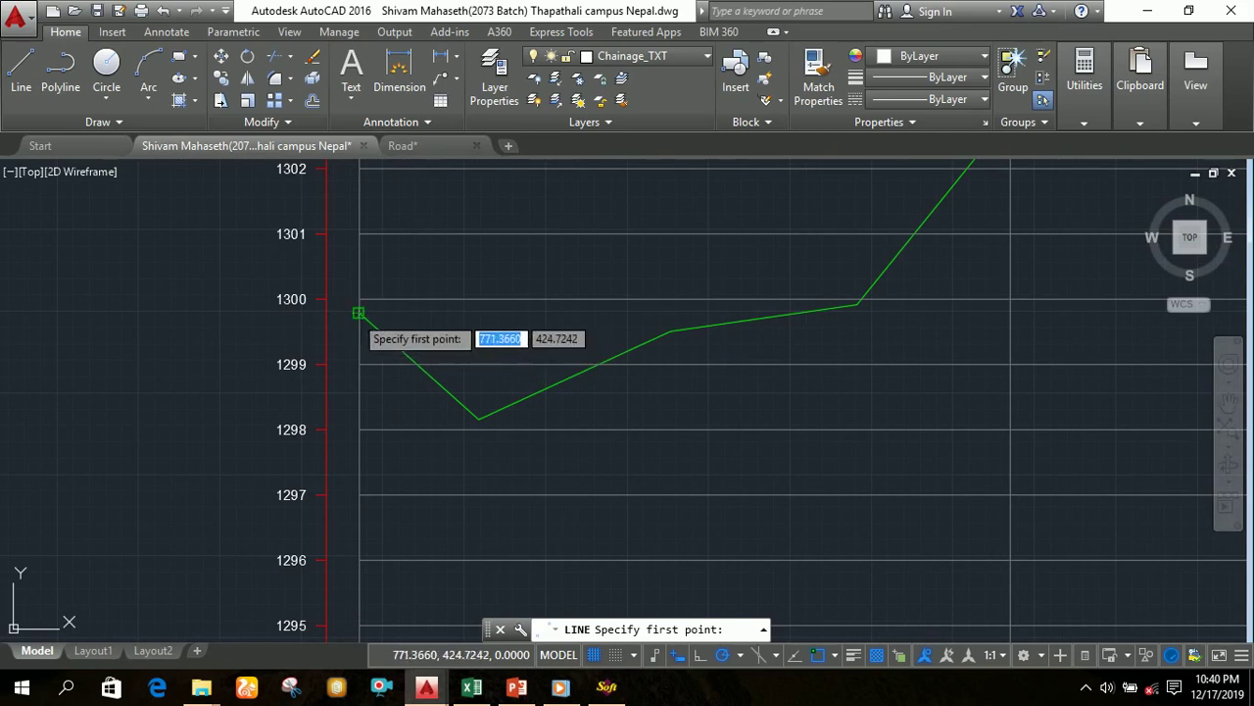
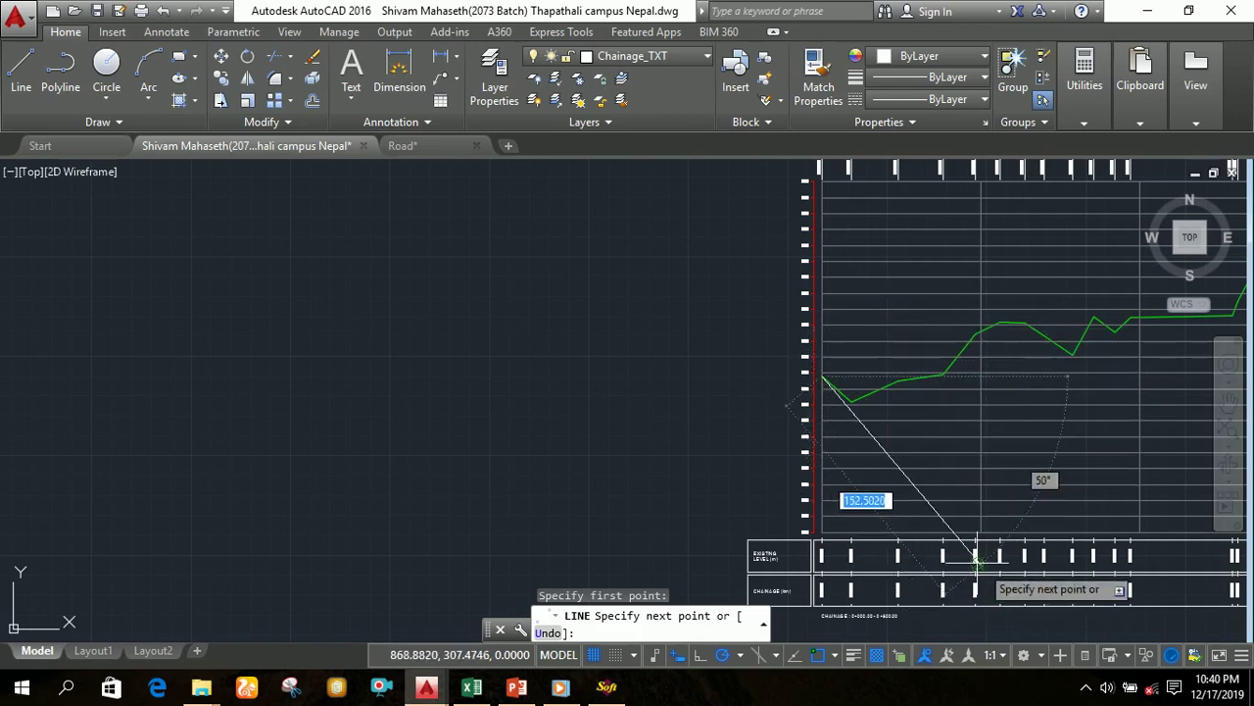
pyautogui.scroll(6, 977, 558)
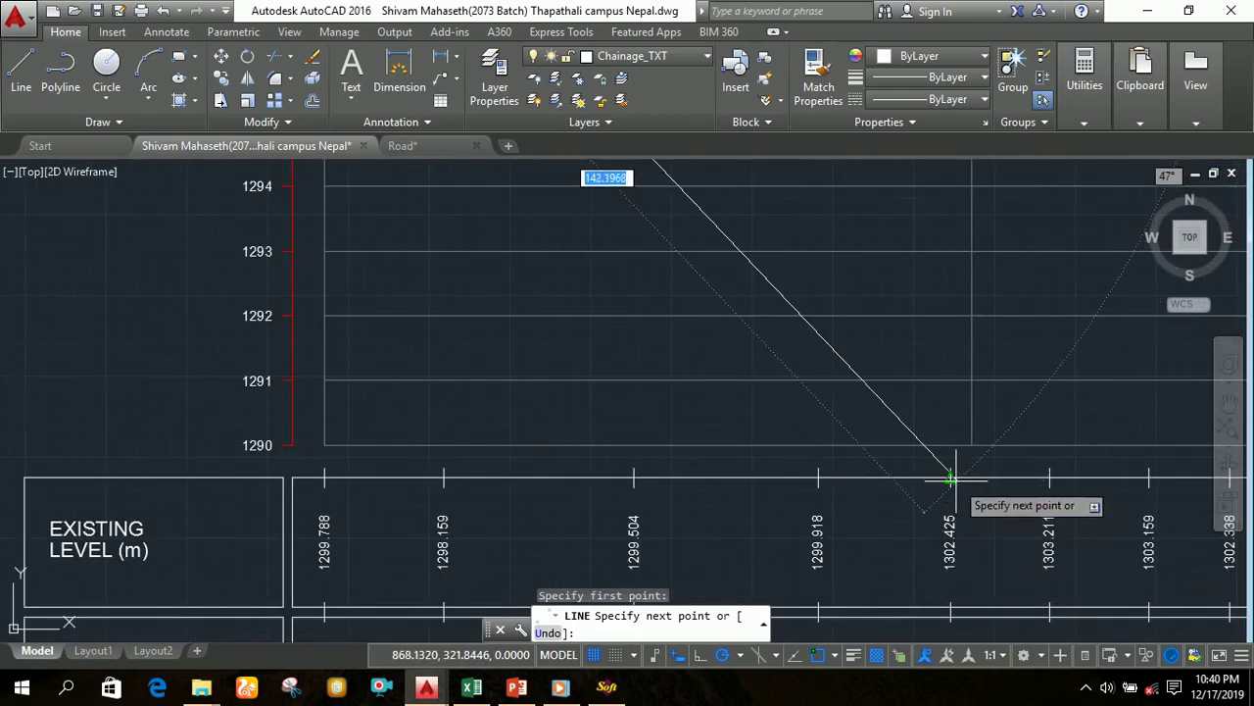
pyautogui.scroll(-6, 974, 182)
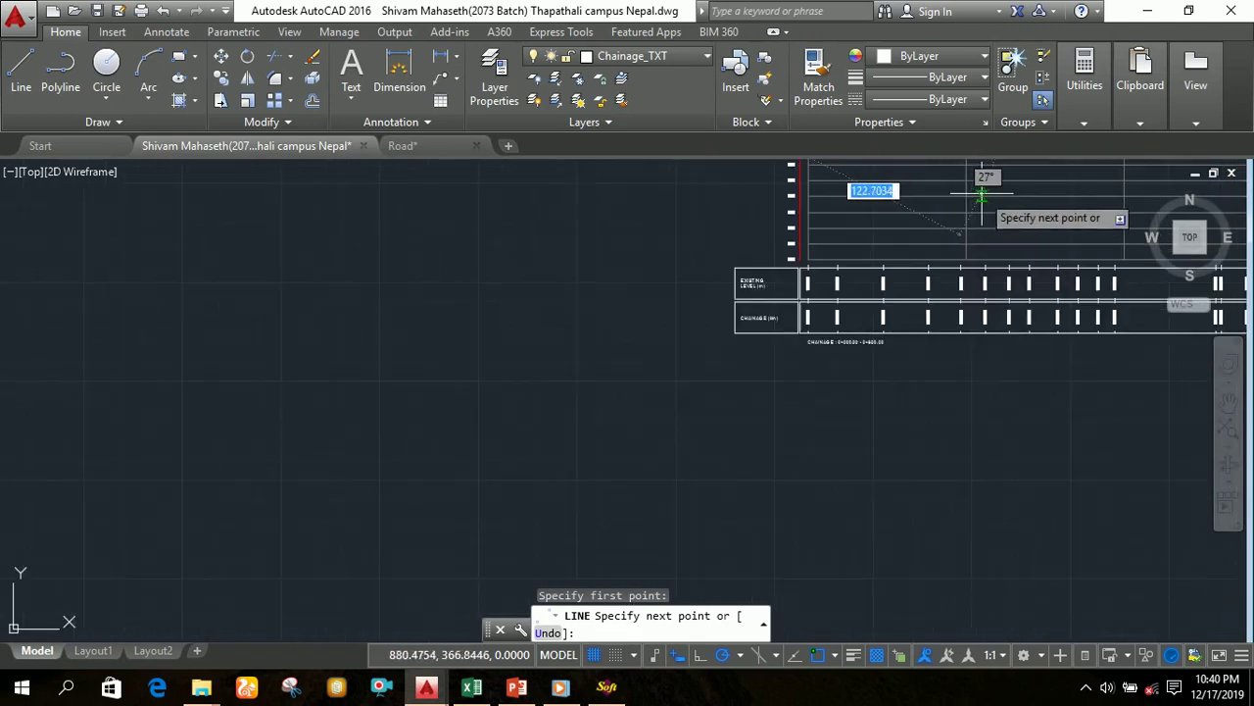
pyautogui.scroll(6, 985, 265)
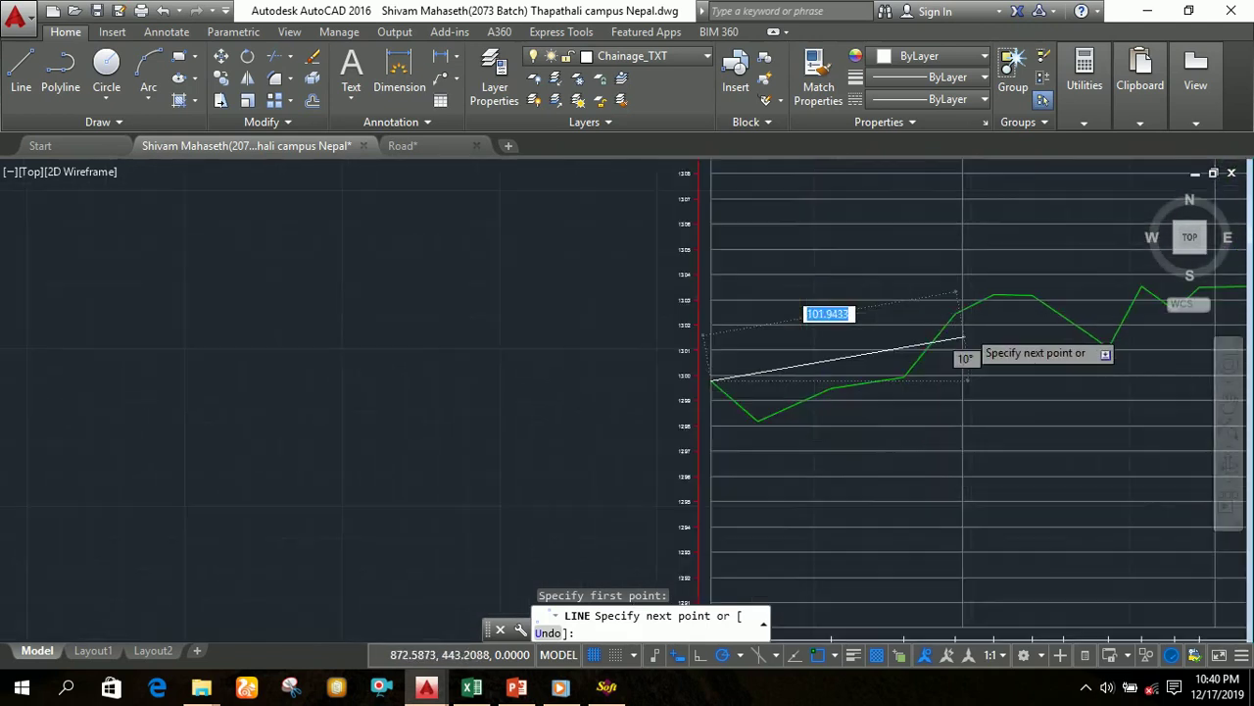
pyautogui.scroll(4, 963, 338)
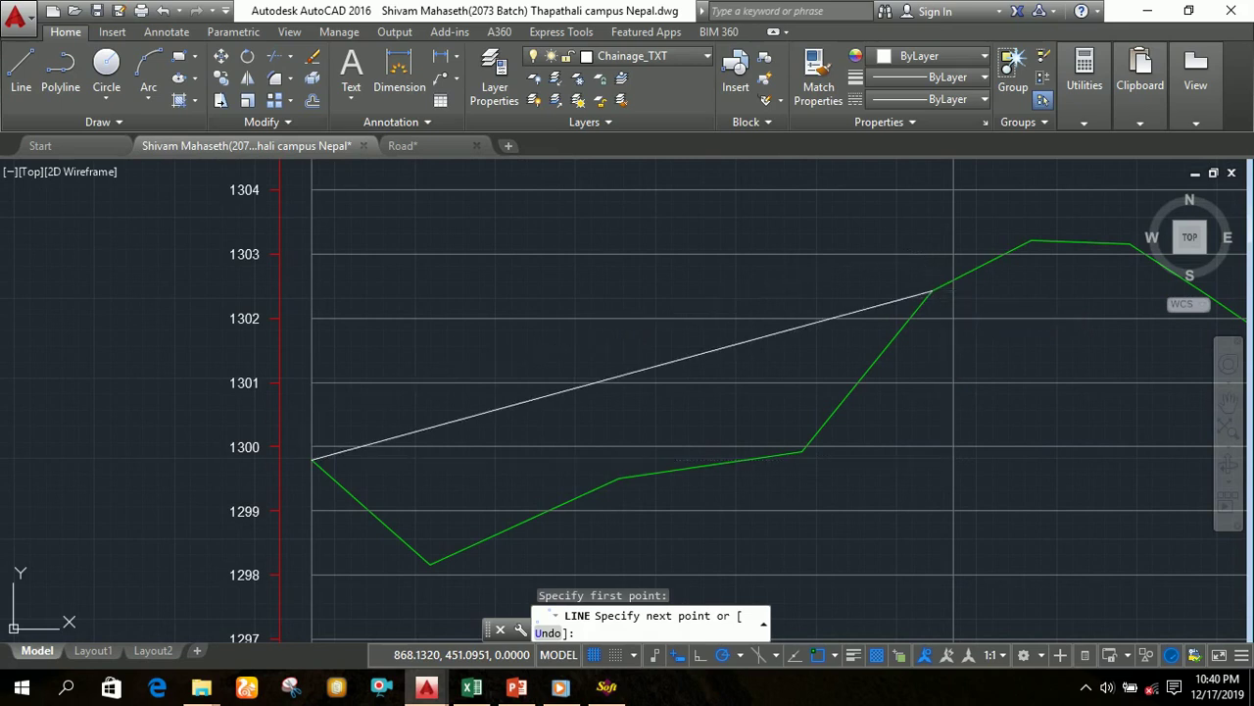
pyautogui.click(931, 291)
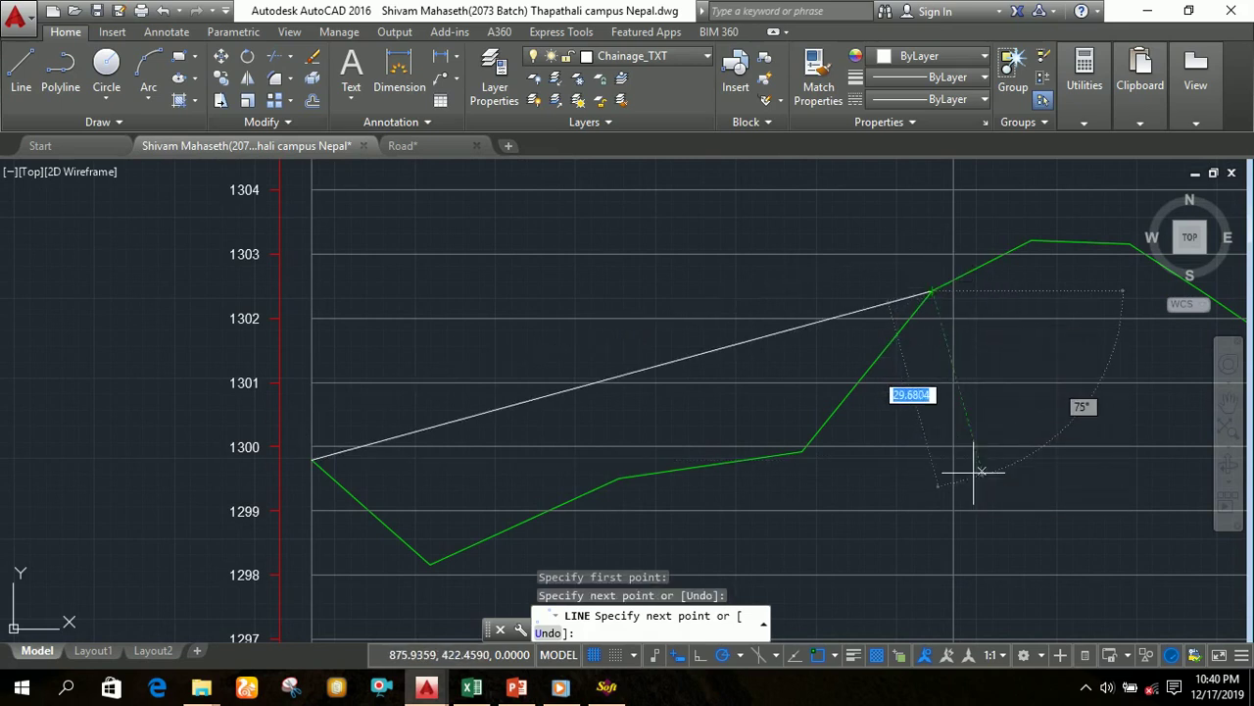
pyautogui.press('Escape')
# Step: Switch to PowerPoint and show slide 10 with the gradient formula and its 12% limit
pyautogui.scroll(-2, 902, 441)
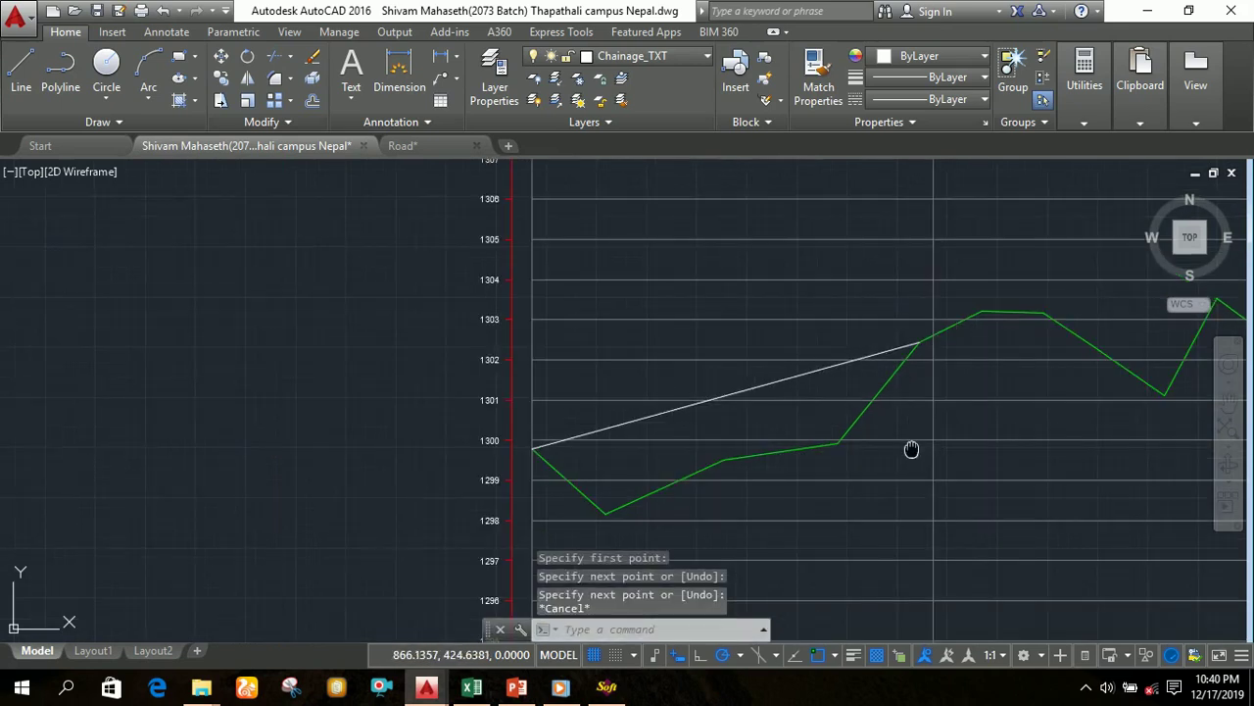
pyautogui.moveTo(911, 448); pyautogui.dragTo(894, 236, button='middle')
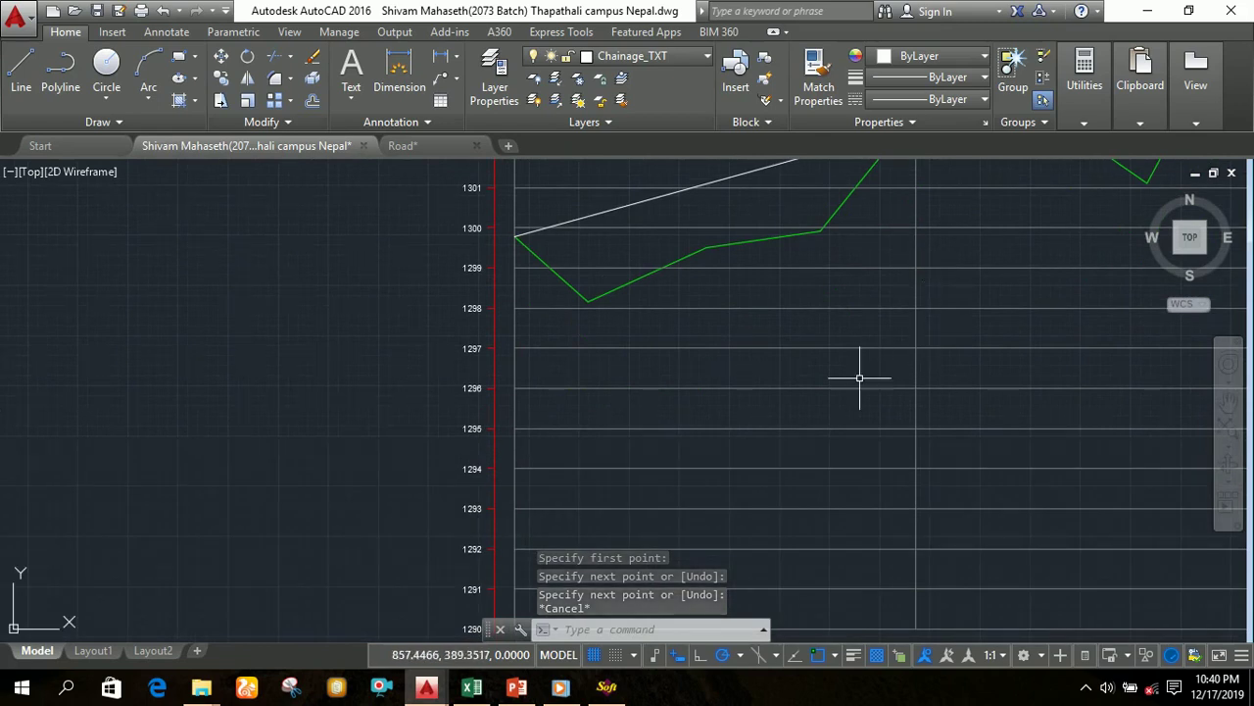
pyautogui.scroll(-2, 860, 373)
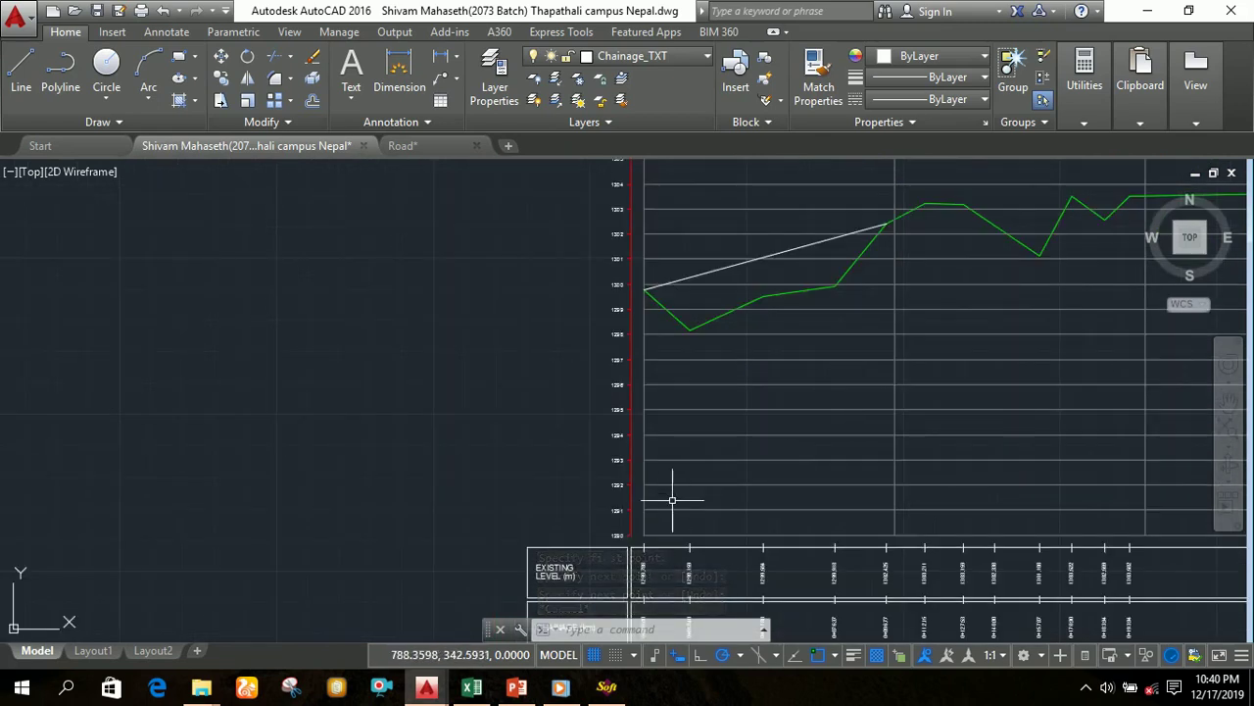
pyautogui.click(516, 687)
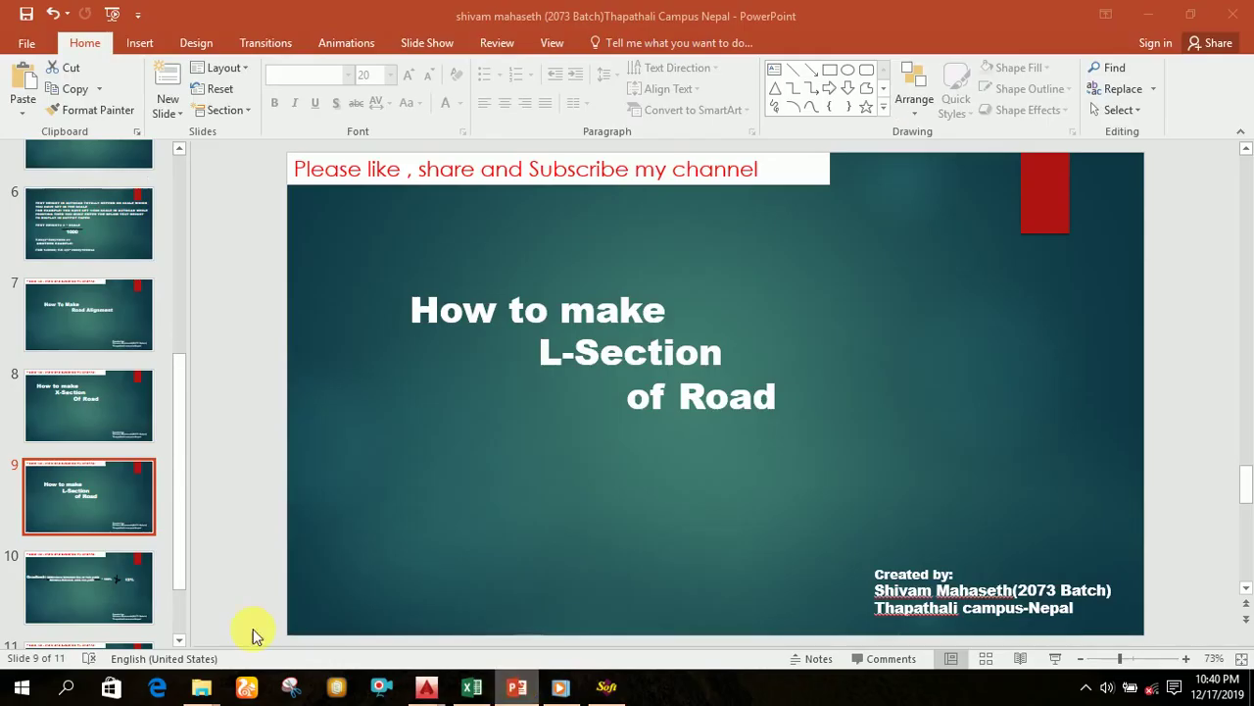
pyautogui.click(85, 599)
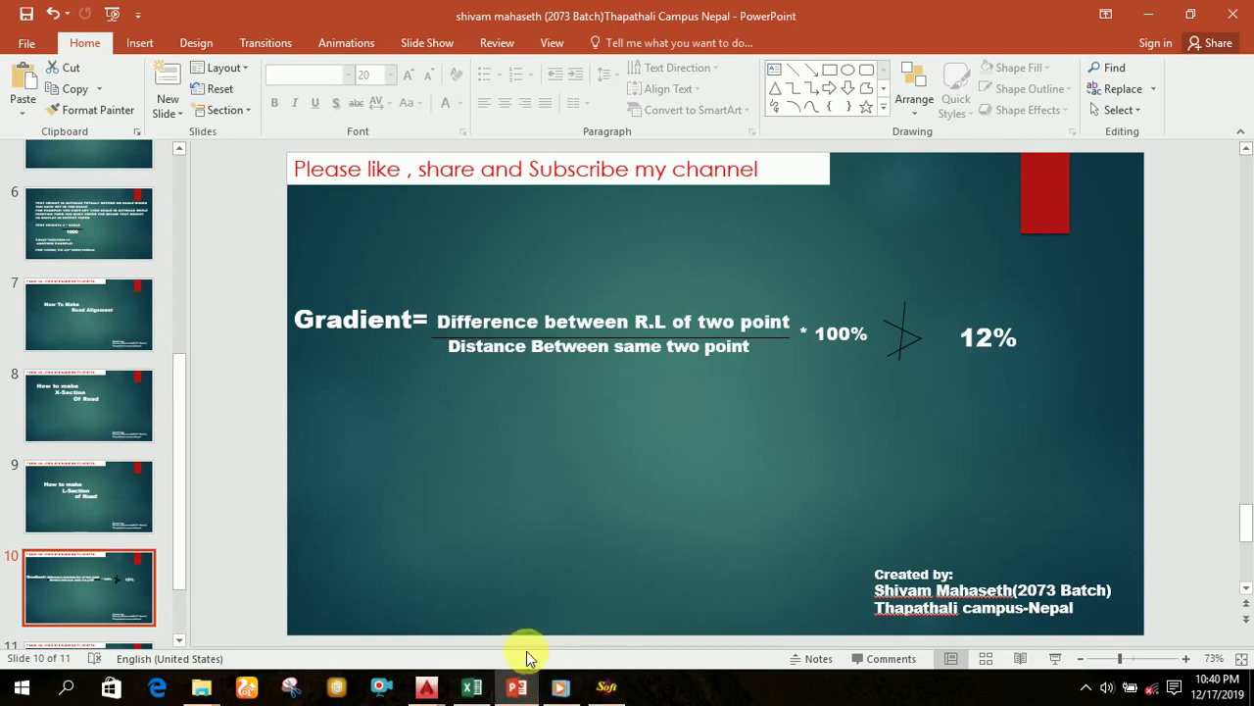
# Step: Return to the L-section drawing in AutoCAD and read the existing levels and chainages at both ends of the grade line
pyautogui.click(428, 686)
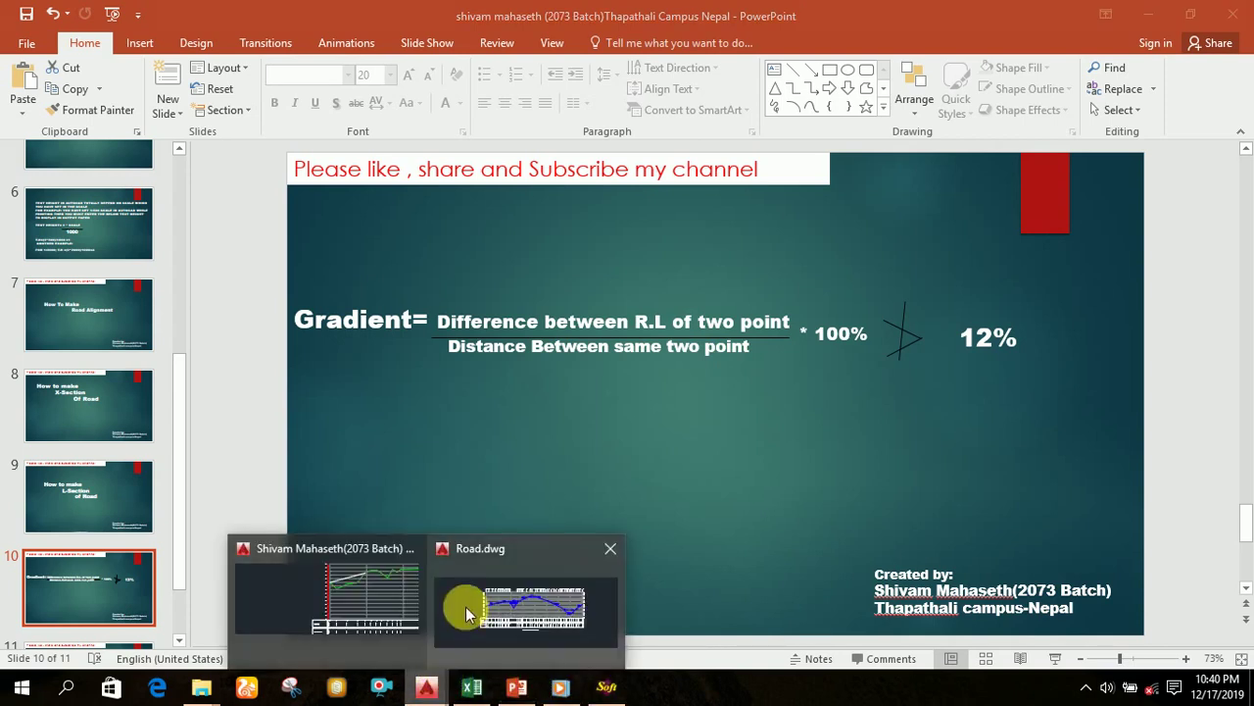
pyautogui.click(378, 595)
pyautogui.scroll(-2, 865, 492)
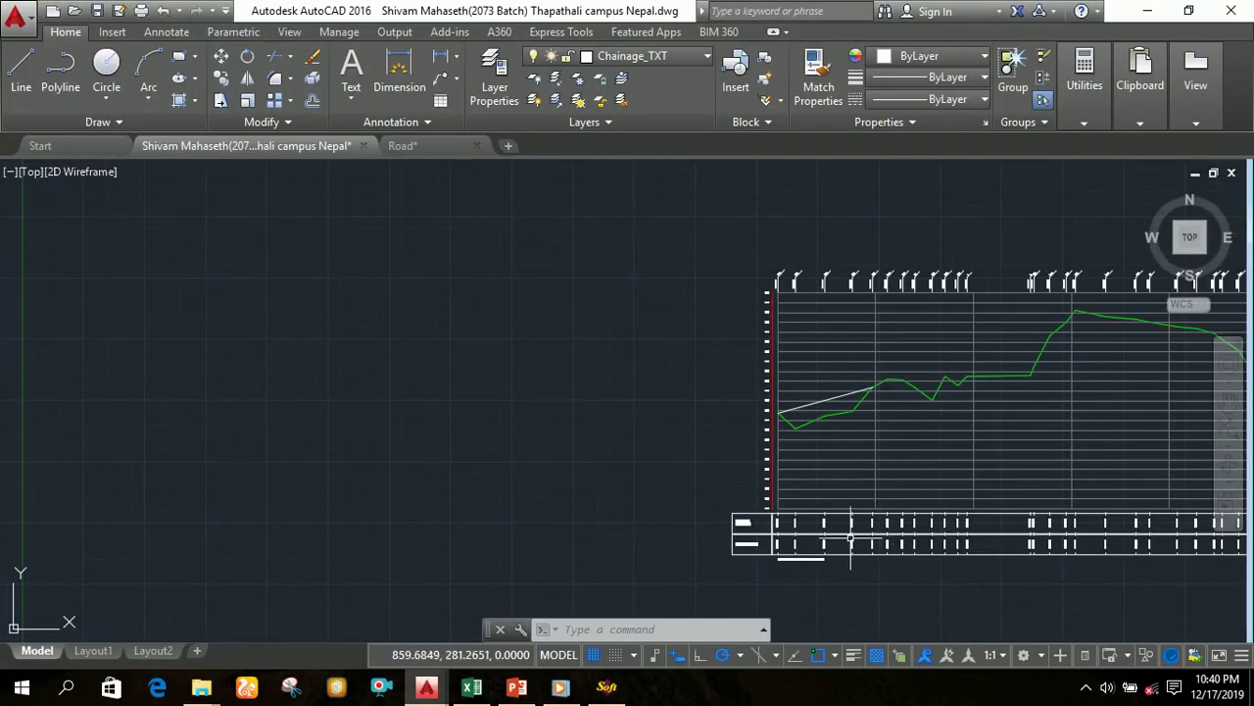
pyautogui.scroll(5, 850, 537)
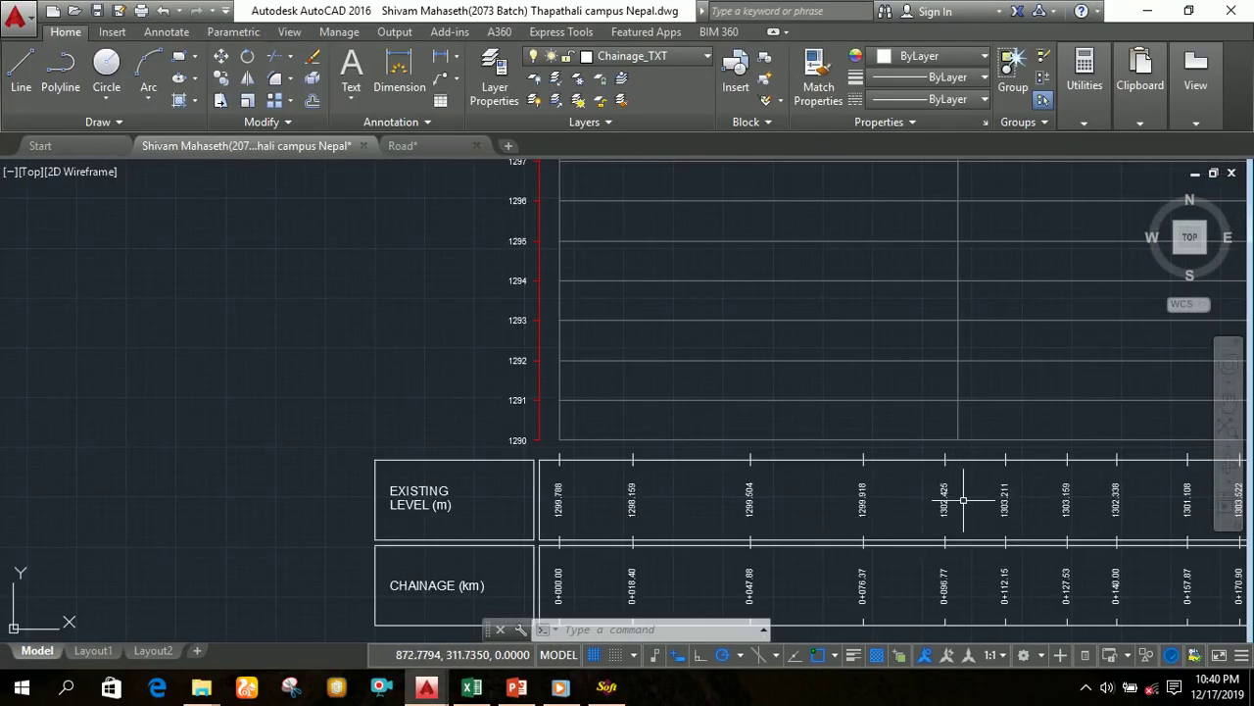
pyautogui.scroll(2, 963, 500)
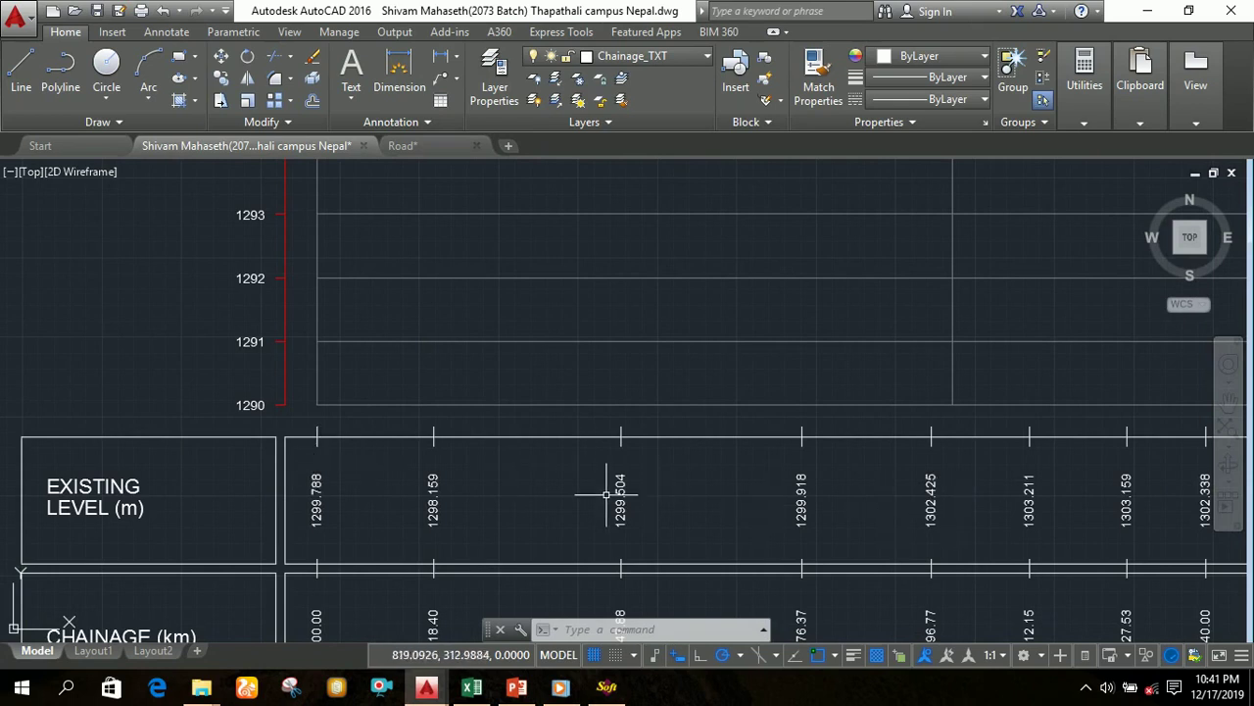
pyautogui.scroll(-1, 419, 483)
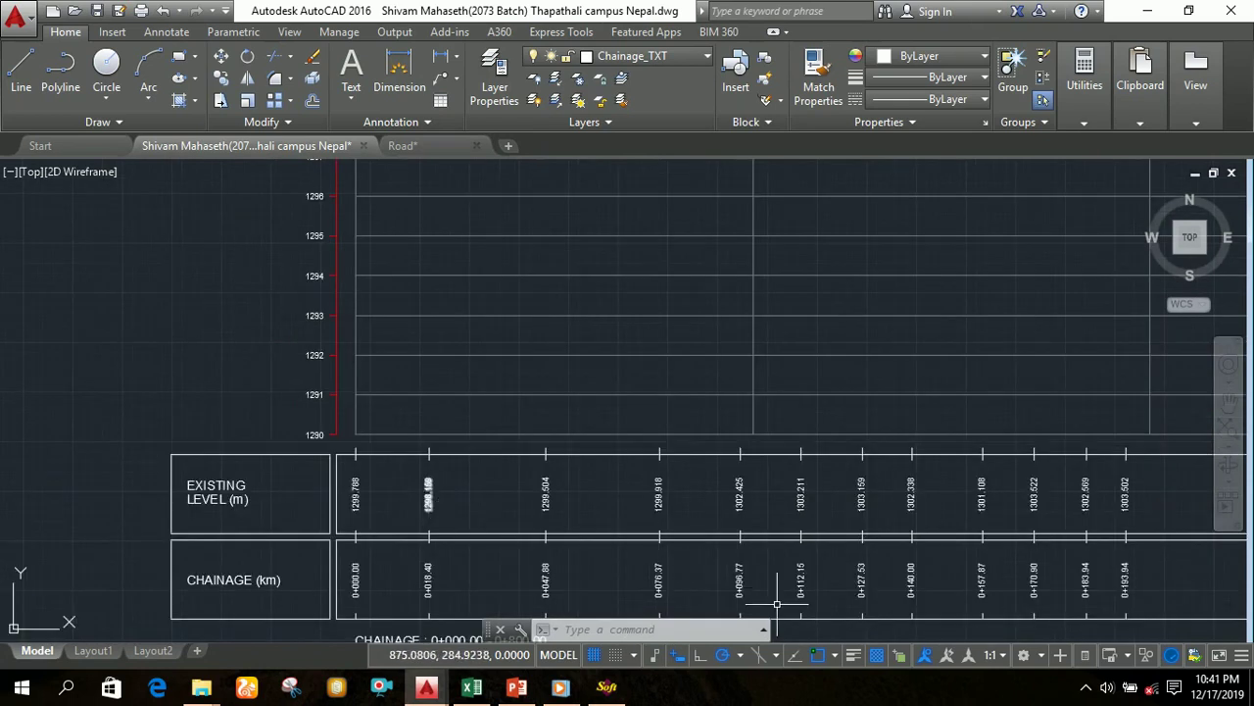
pyautogui.scroll(-1, 780, 598)
pyautogui.moveTo(773, 581); pyautogui.dragTo(782, 510, button='middle')
pyautogui.scroll(1, 774, 514)
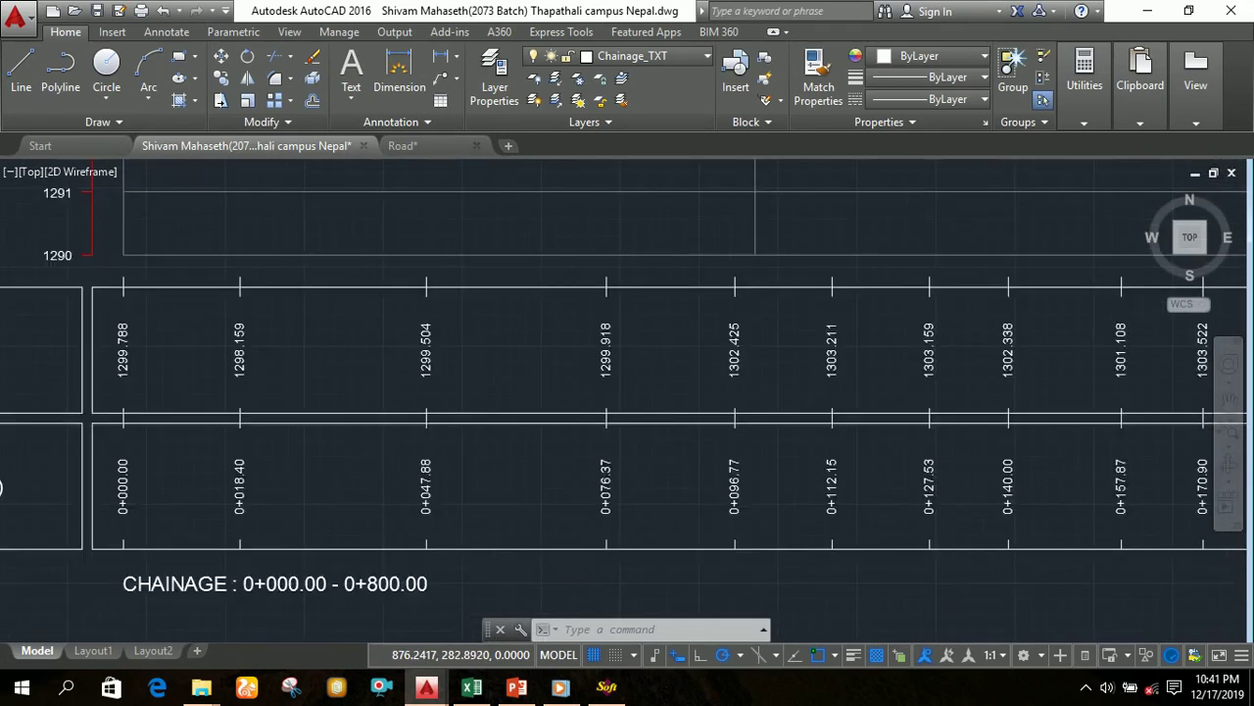
pyautogui.scroll(1, 708, 490)
pyautogui.scroll(-2, 709, 504)
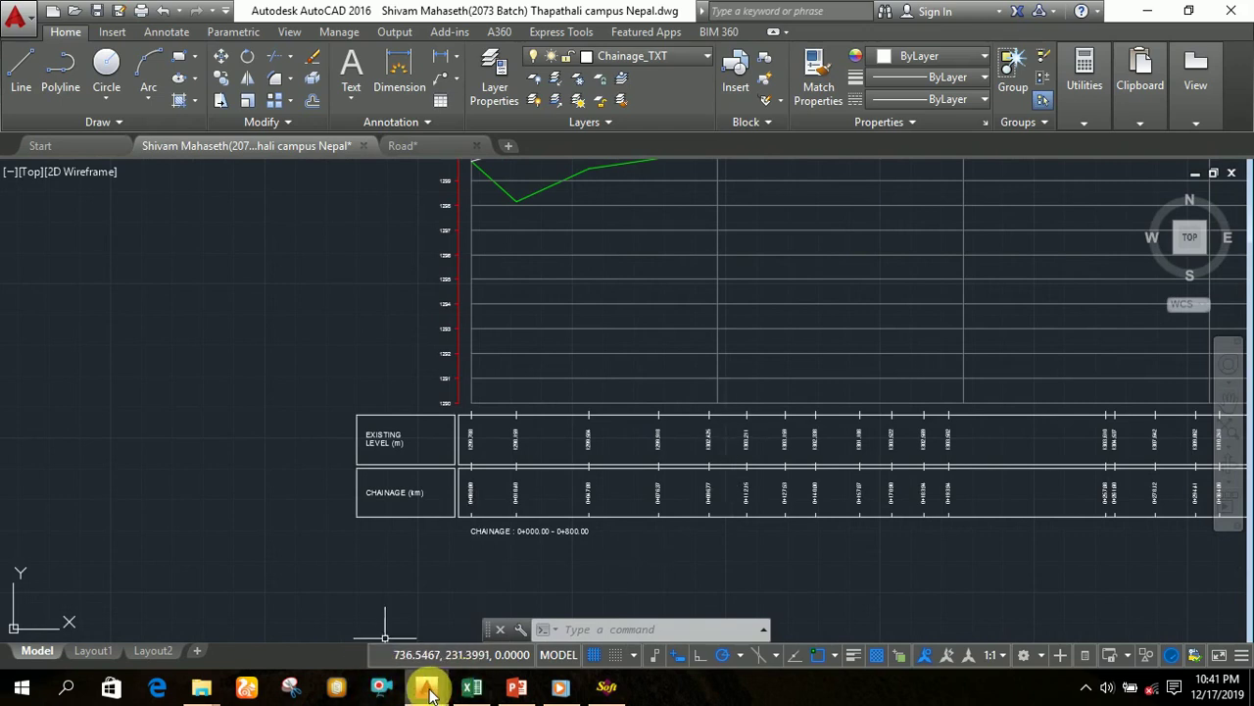
# Step: Check the gradient formula slide in PowerPoint and return to AutoCAD to view the full L-section profile
pyautogui.click(516, 688)
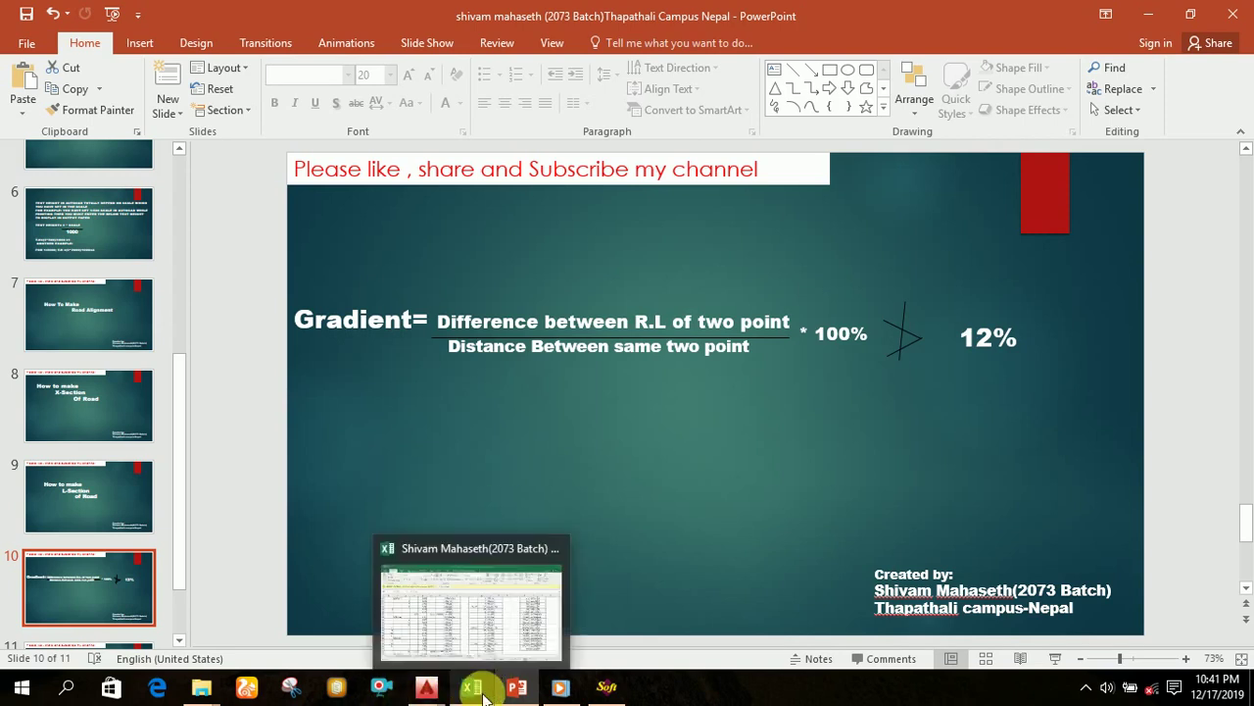
pyautogui.moveTo(425, 683)
pyautogui.click(385, 638)
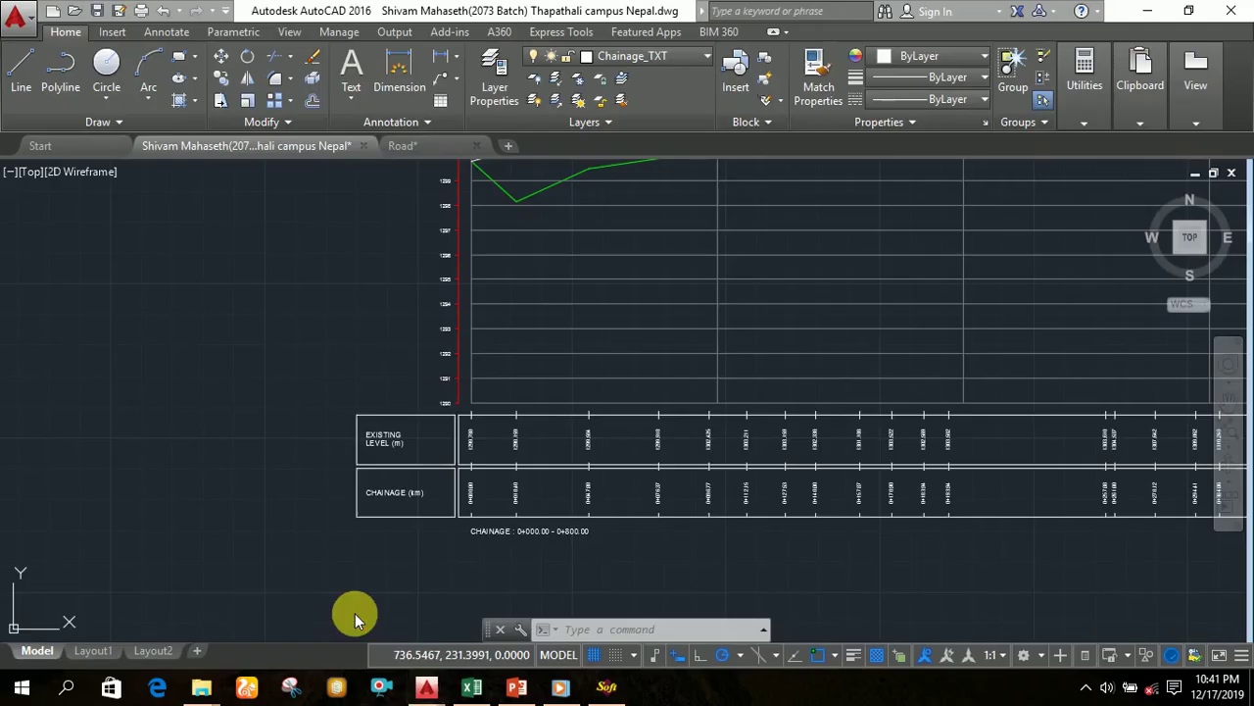
pyautogui.scroll(-2, 770, 406)
pyautogui.moveTo(770, 405)
pyautogui.mouseDown(button='middle')
pyautogui.moveTo(812, 480)
pyautogui.moveTo(521, 549)
pyautogui.mouseUp(button='middle')
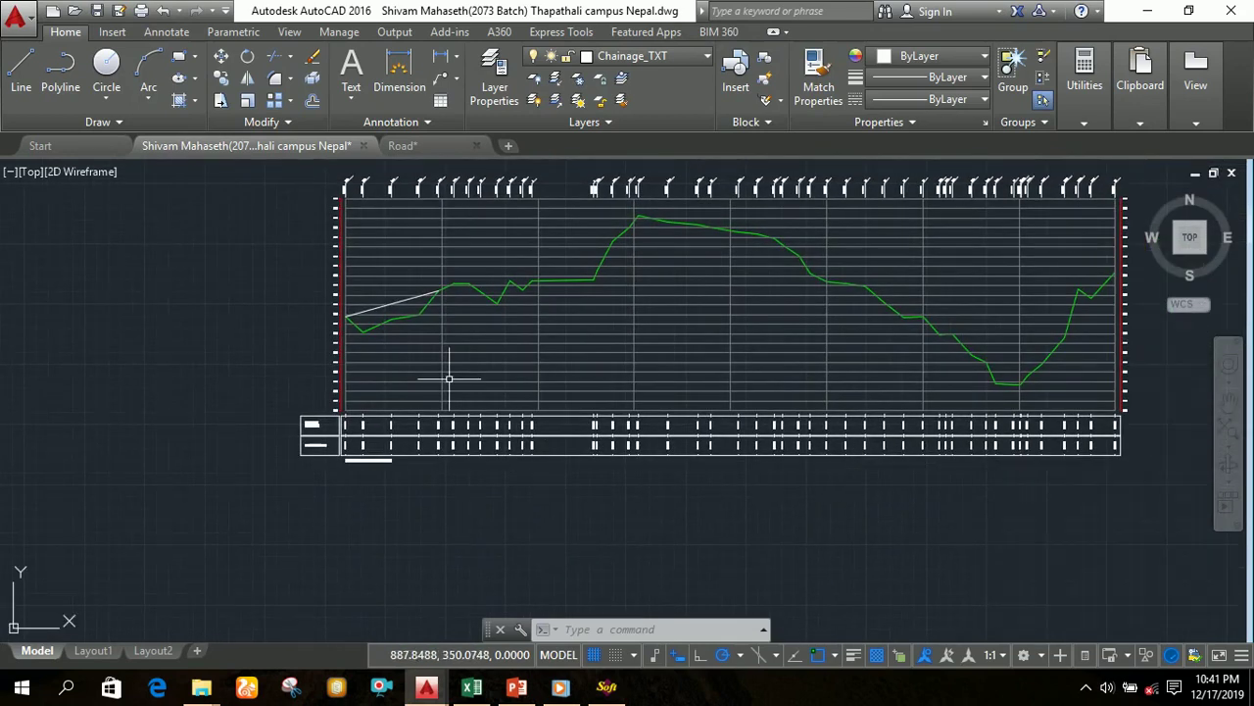
# Step: Switch to the Road drawing and examine the finished grade line and its gradient labels near the profile's start
pyautogui.click(421, 148)
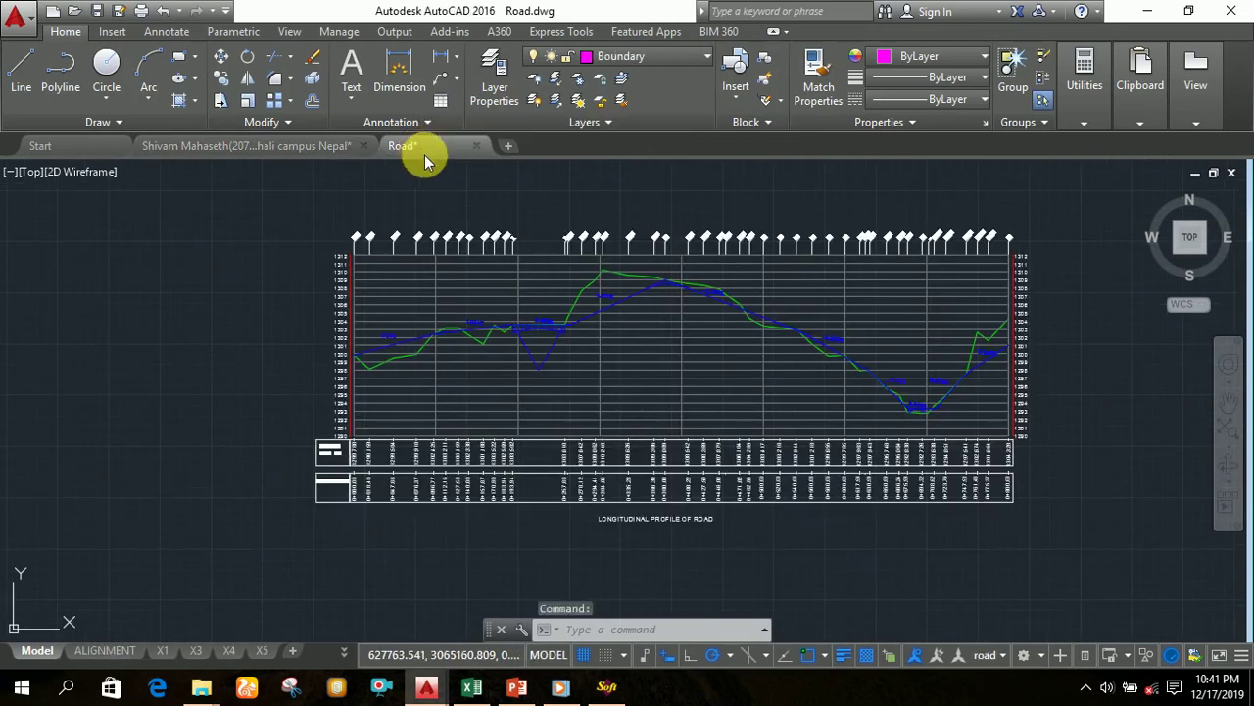
pyautogui.scroll(4, 495, 341)
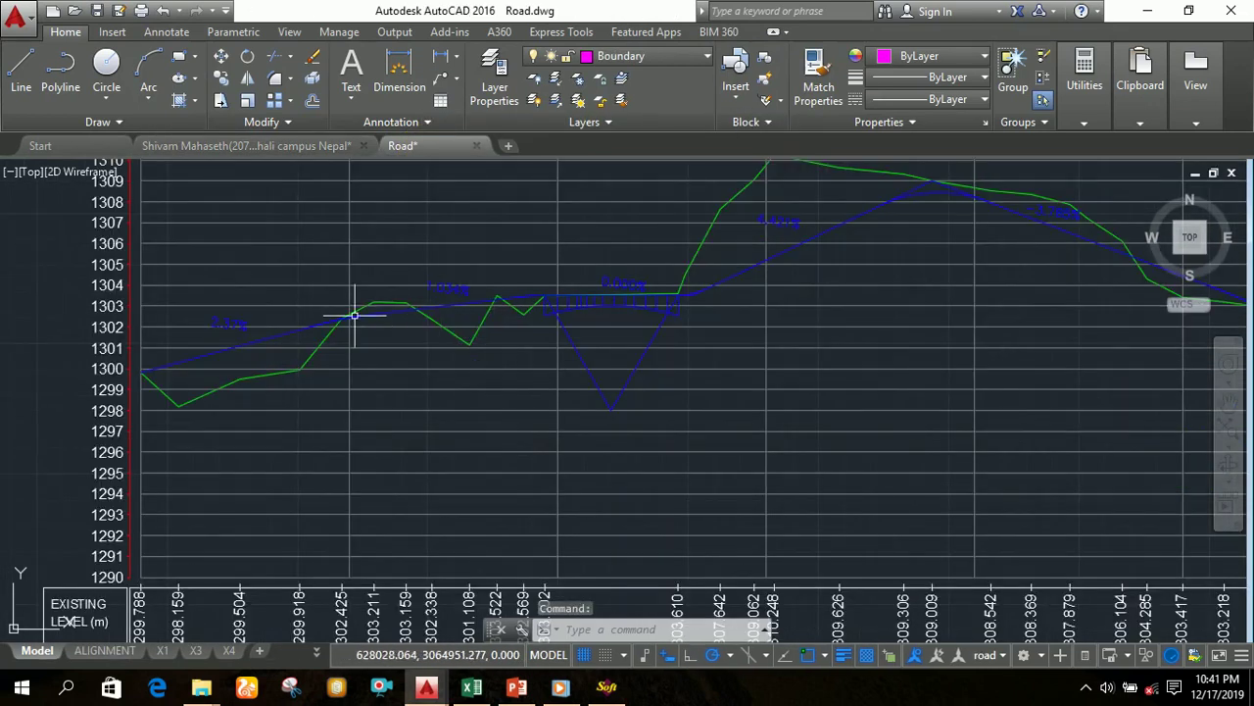
pyautogui.scroll(-5, 355, 315)
pyautogui.scroll(5, 308, 336)
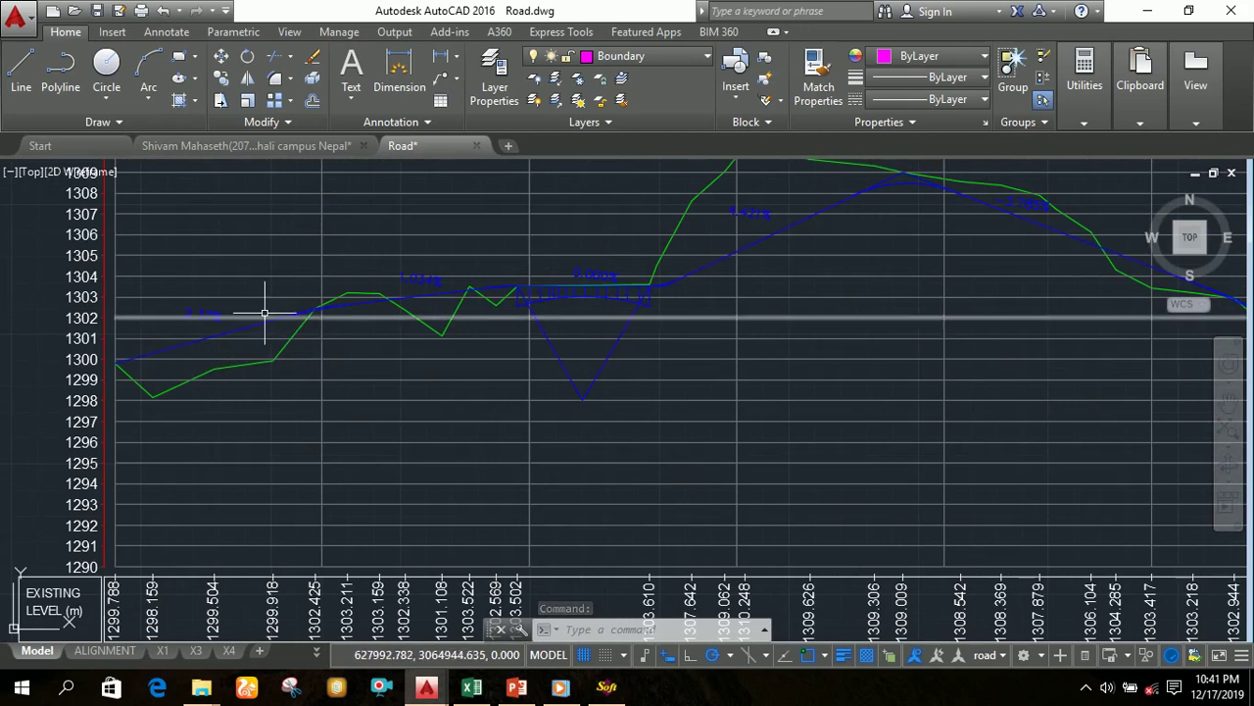
pyautogui.scroll(-5, 476, 229)
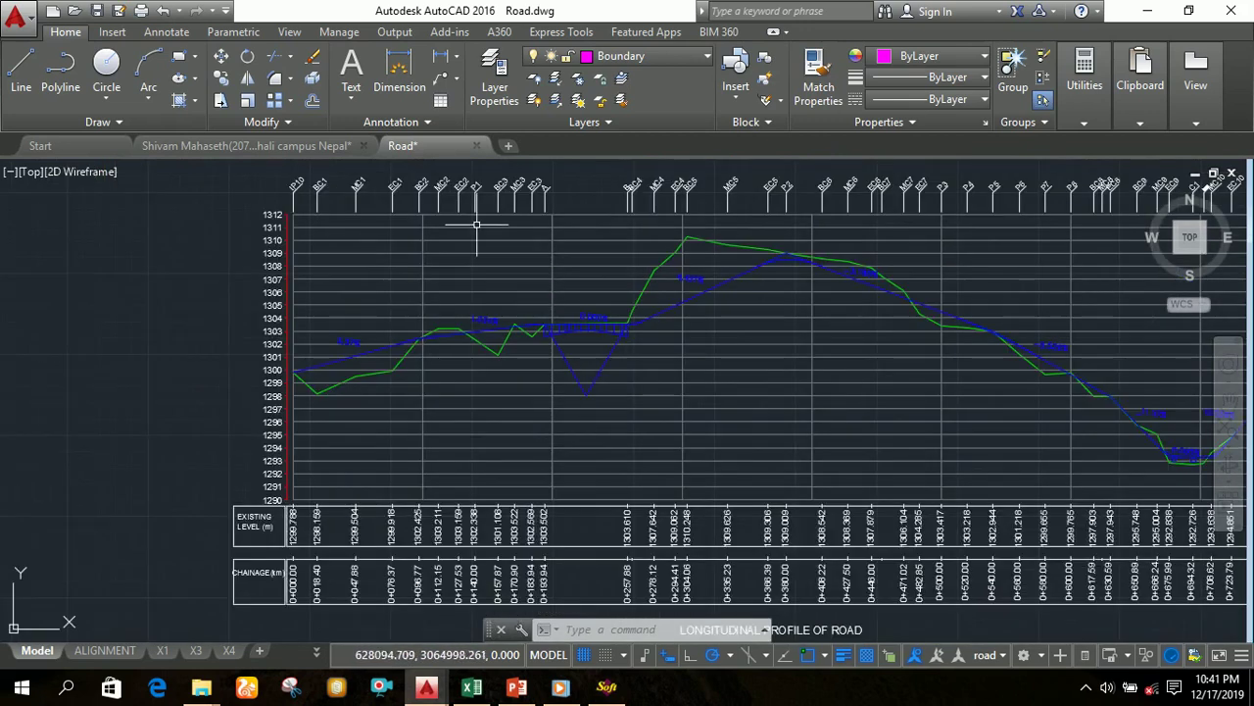
# Step: Return to the new L-section drawing and examine the ground profile from the flat stretch near its start to the low point near its end
pyautogui.click(263, 147)
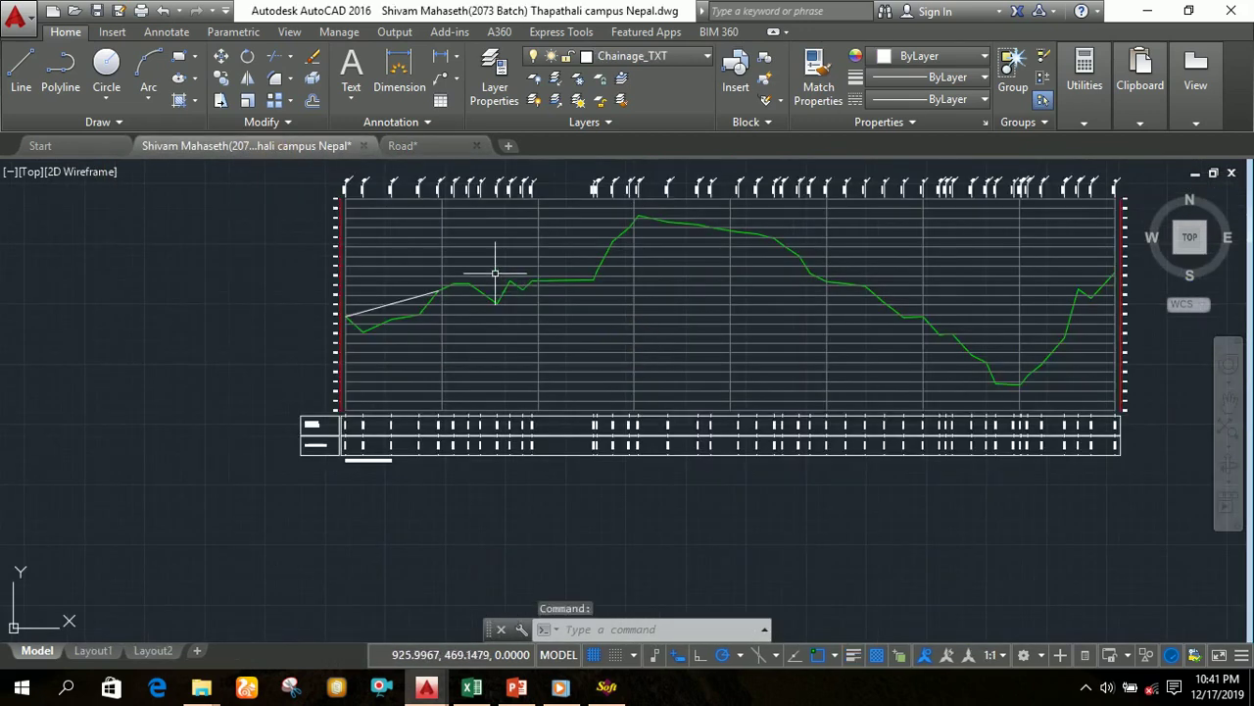
pyautogui.scroll(4, 532, 190)
pyautogui.moveTo(549, 187); pyautogui.dragTo(552, 275, button='middle')
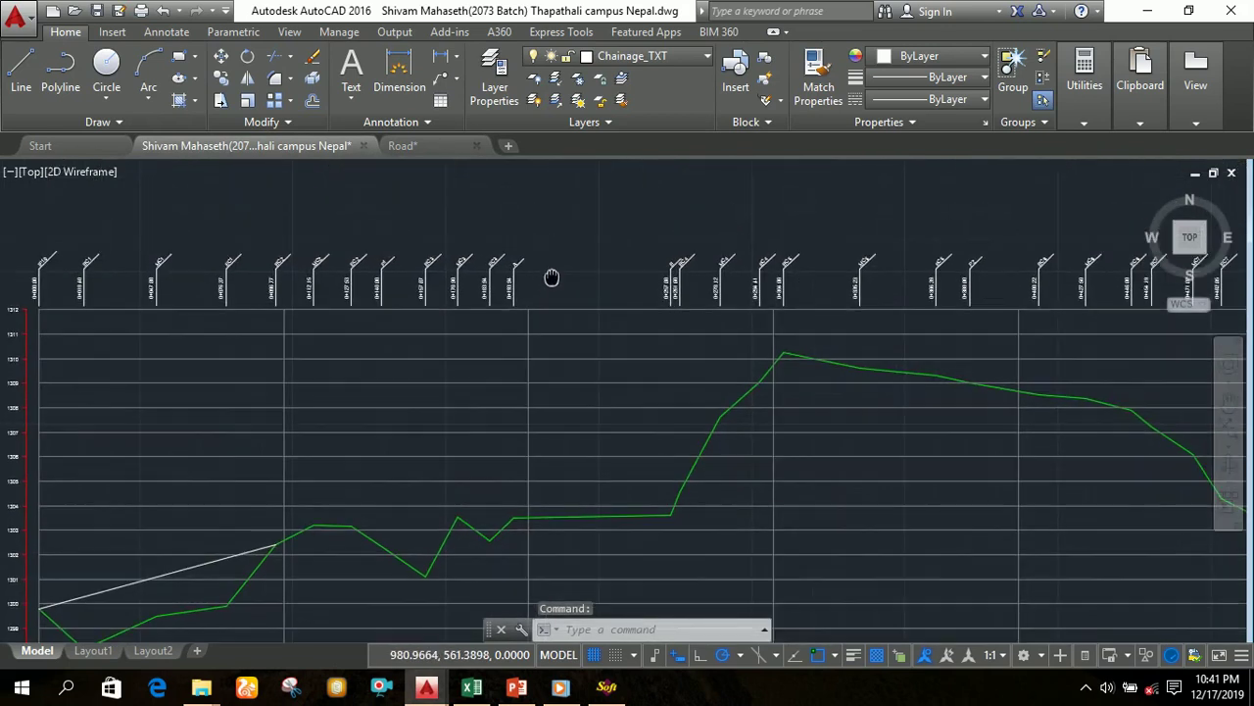
pyautogui.scroll(4, 529, 271)
pyautogui.scroll(-1, 470, 274)
pyautogui.scroll(-5, 491, 451)
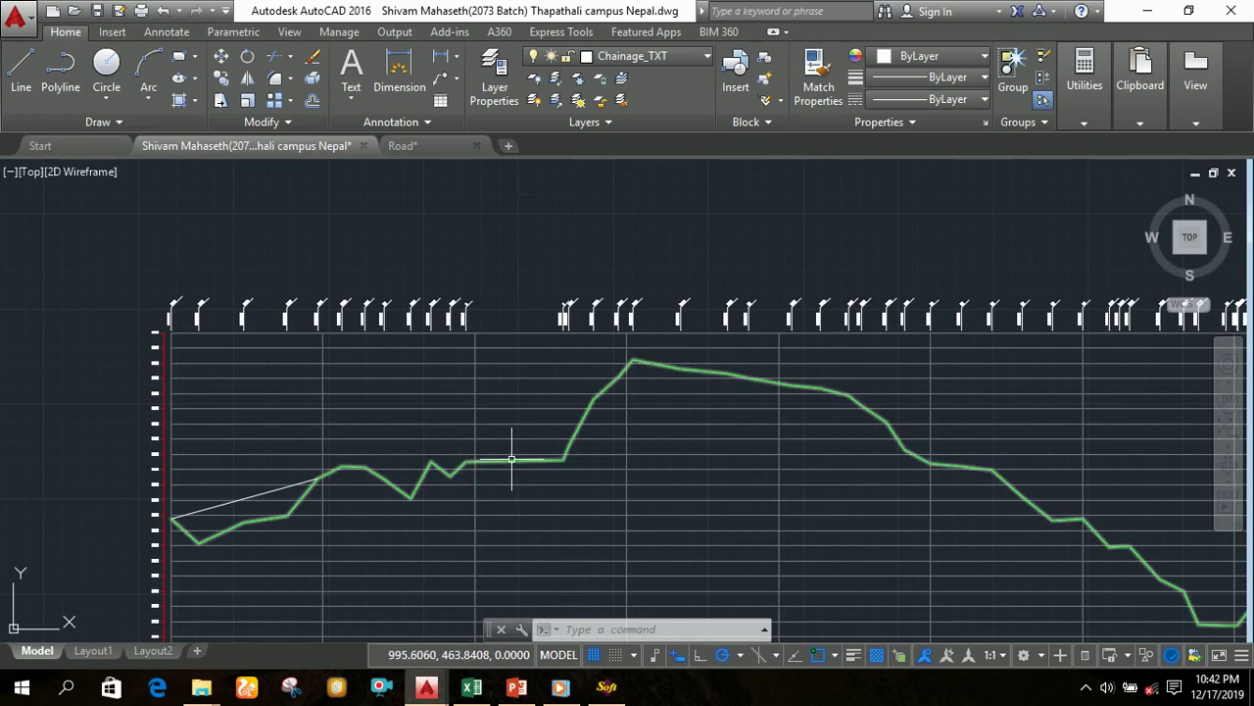
pyautogui.moveTo(527, 460)
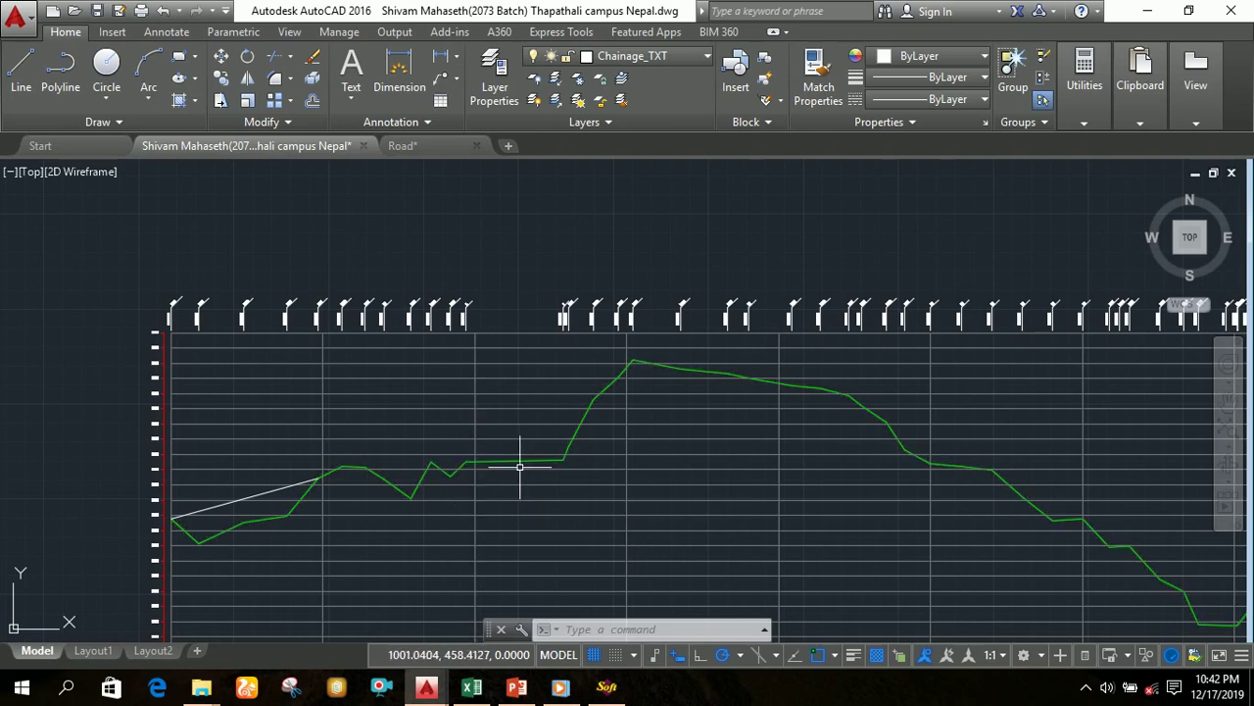
pyautogui.scroll(-3, 751, 448)
pyautogui.moveTo(986, 579)
pyautogui.mouseDown(button='middle')
pyautogui.moveTo(924, 543)
pyautogui.moveTo(705, 487)
pyautogui.mouseUp(button='middle')
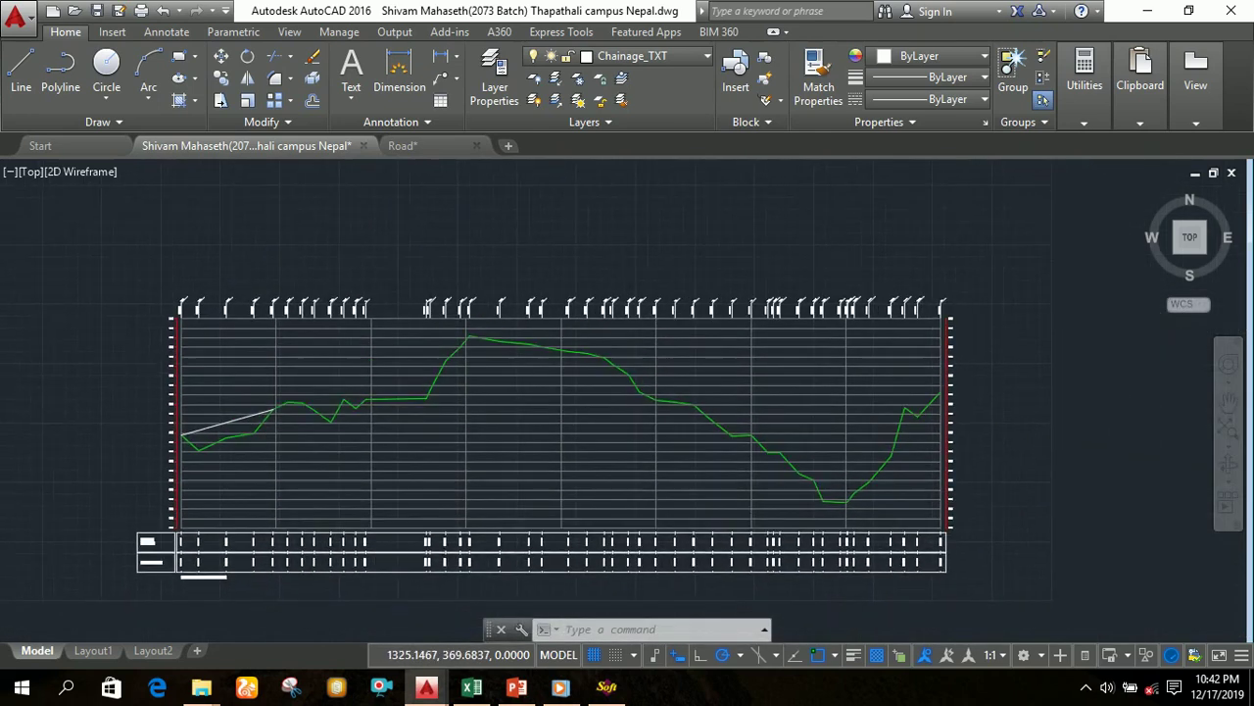
pyautogui.scroll(4, 832, 501)
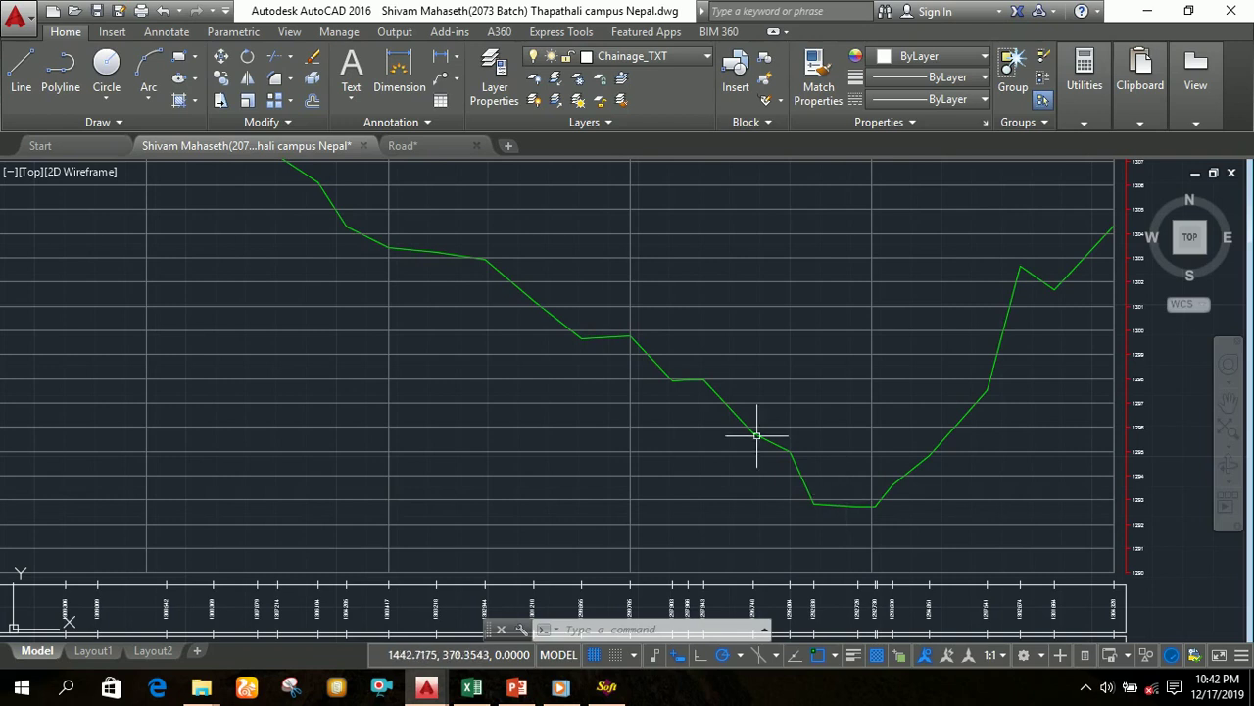
# Step: Switch to the Road drawing and examine the grade line and gradient labels around the profile's lowest stretch
pyautogui.click(416, 146)
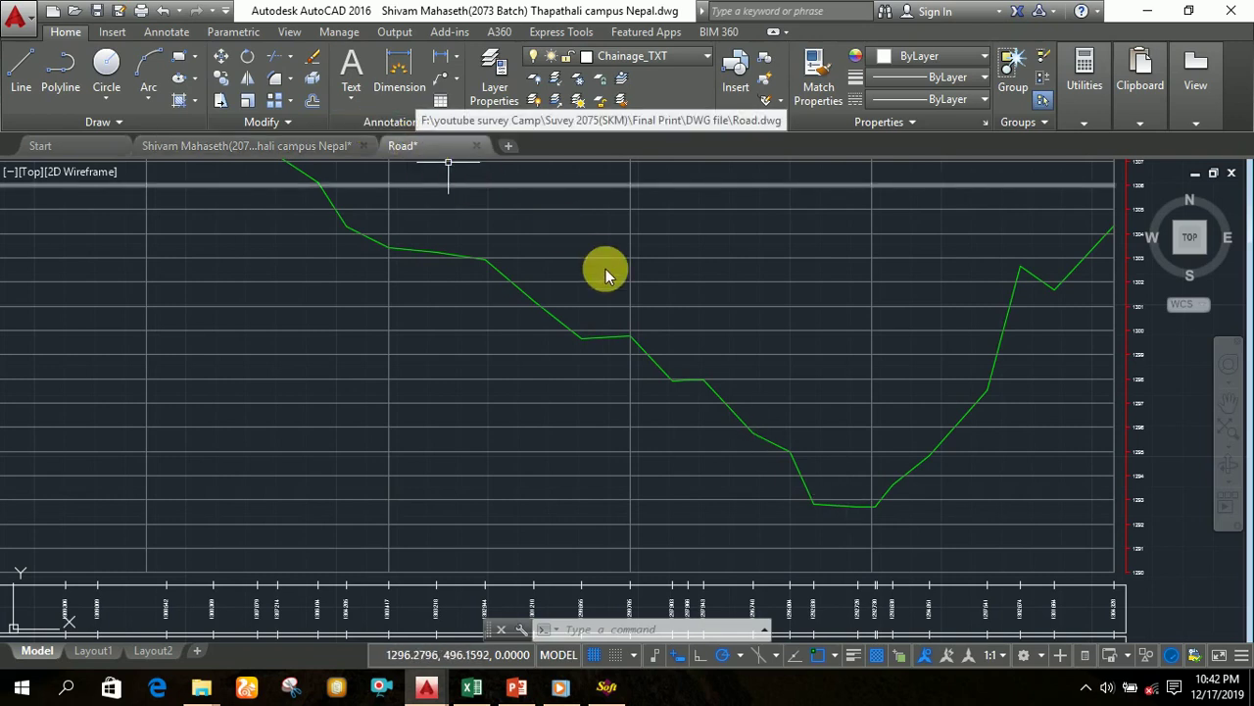
pyautogui.scroll(-3, 1022, 420)
pyautogui.moveTo(1003, 424); pyautogui.dragTo(812, 426, button='middle')
pyautogui.scroll(5, 815, 424)
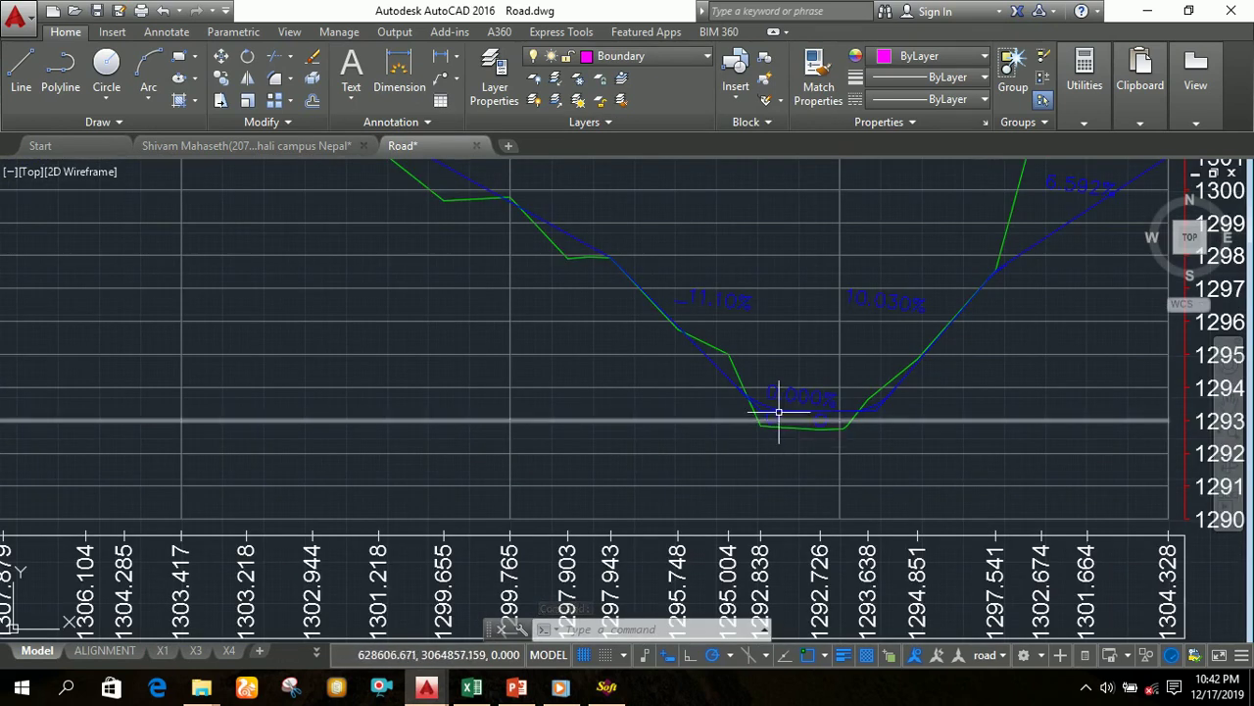
pyautogui.scroll(2, 773, 422)
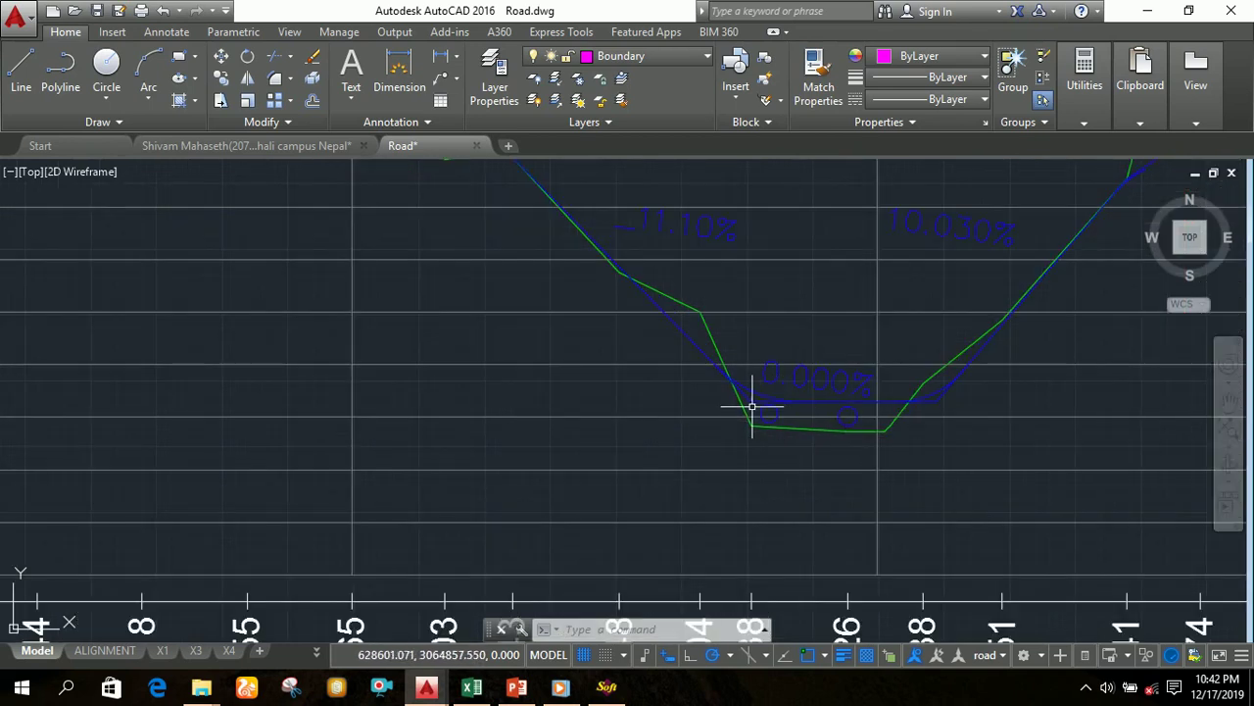
pyautogui.scroll(-3, 768, 414)
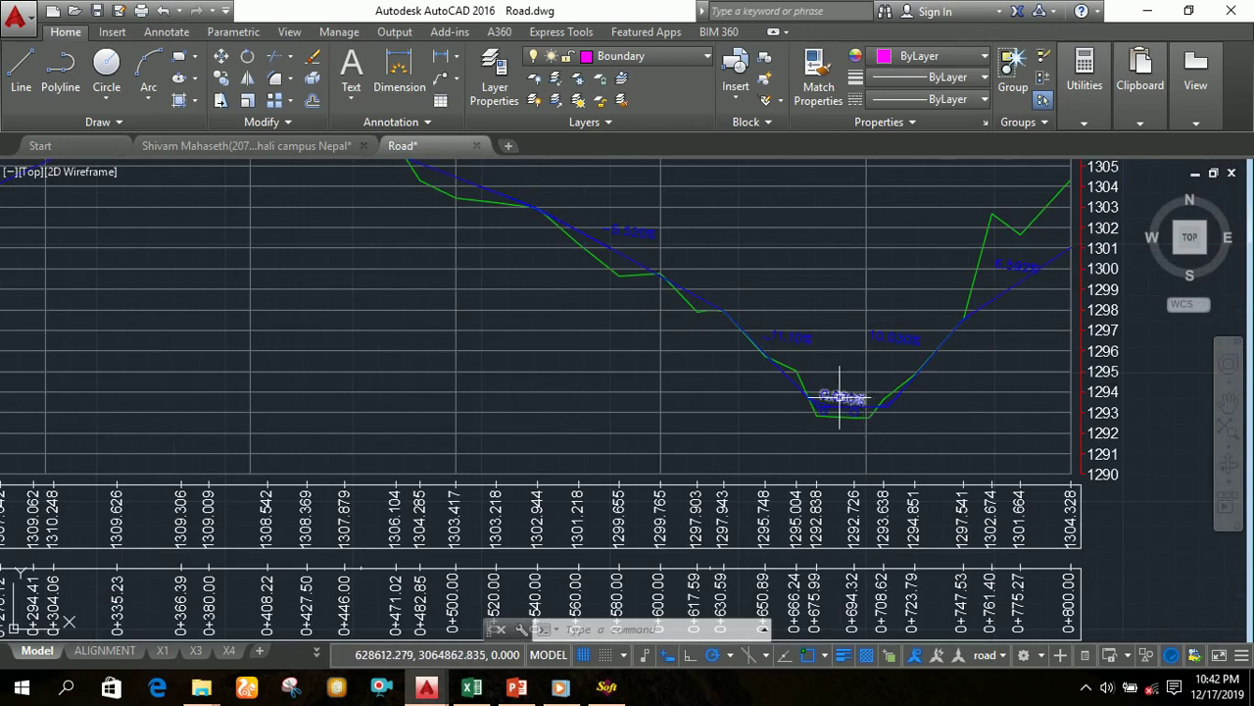
# Step: Compare the Road drawing's grade line with the ground profile at the start and end, and review the whole longitudinal profile
pyautogui.scroll(-3, 834, 434)
pyautogui.moveTo(675, 410)
pyautogui.mouseDown(button='middle')
pyautogui.moveTo(709, 421)
pyautogui.moveTo(666, 418)
pyautogui.mouseUp(button='middle')
pyautogui.scroll(5, 456, 362)
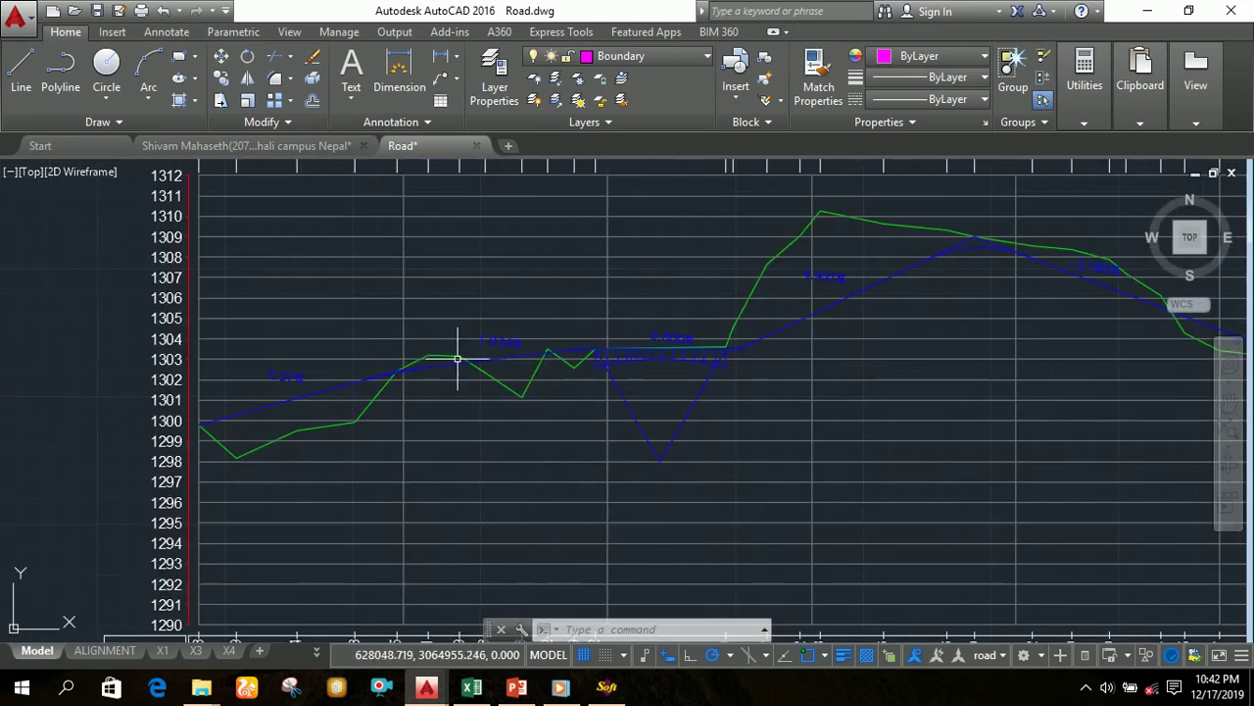
pyautogui.scroll(-4, 809, 358)
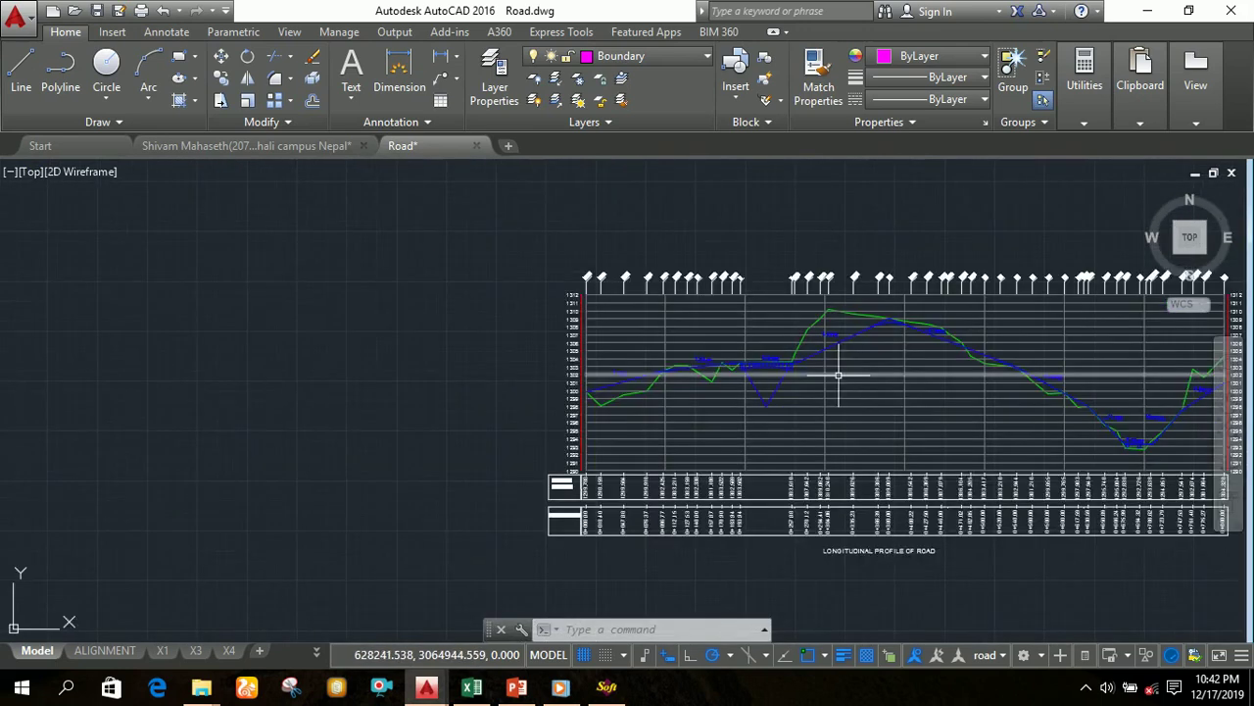
pyautogui.moveTo(1028, 553)
pyautogui.mouseDown(button='middle')
pyautogui.moveTo(747, 513)
pyautogui.moveTo(719, 444)
pyautogui.mouseUp(button='middle')
pyautogui.scroll(4, 827, 374)
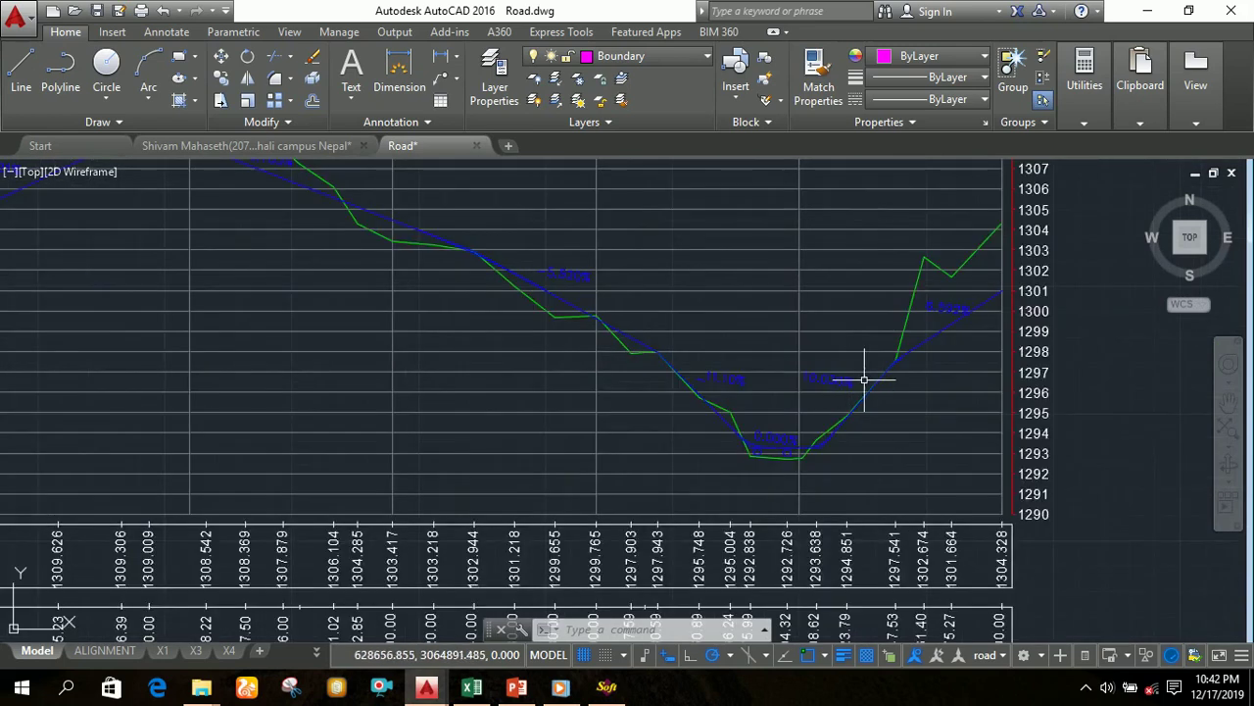
pyautogui.scroll(-4, 864, 379)
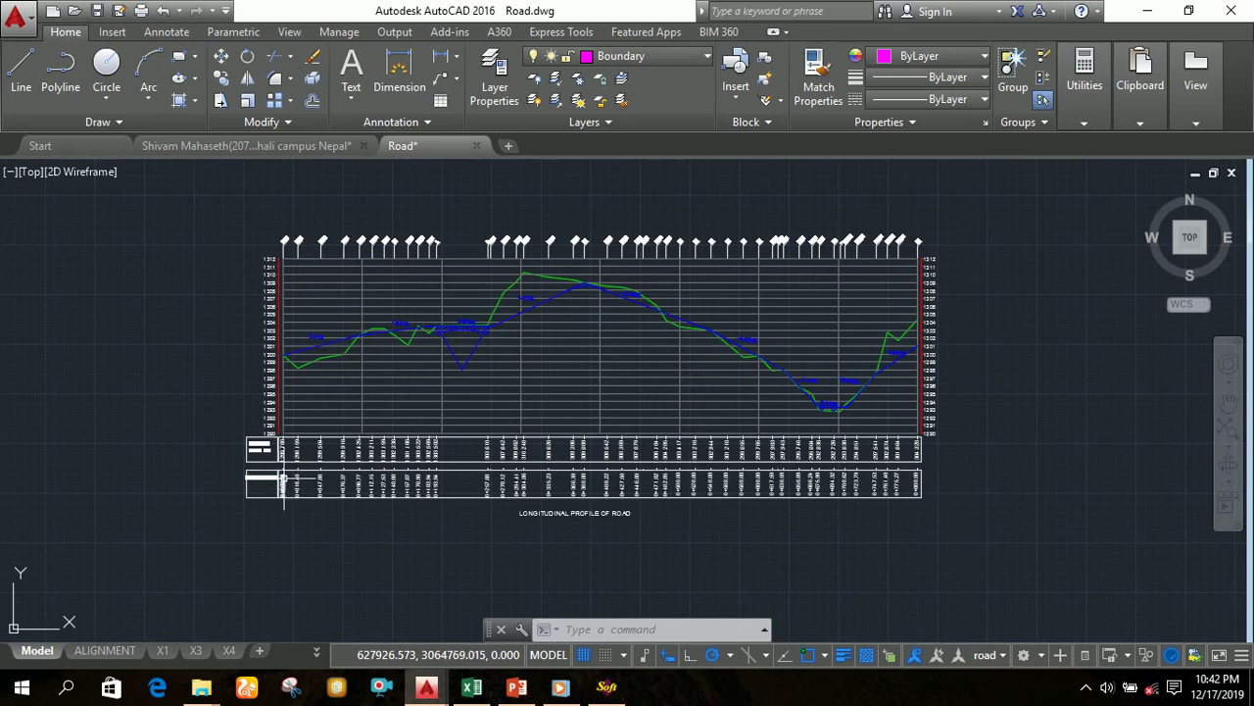
pyautogui.moveTo(284, 481)
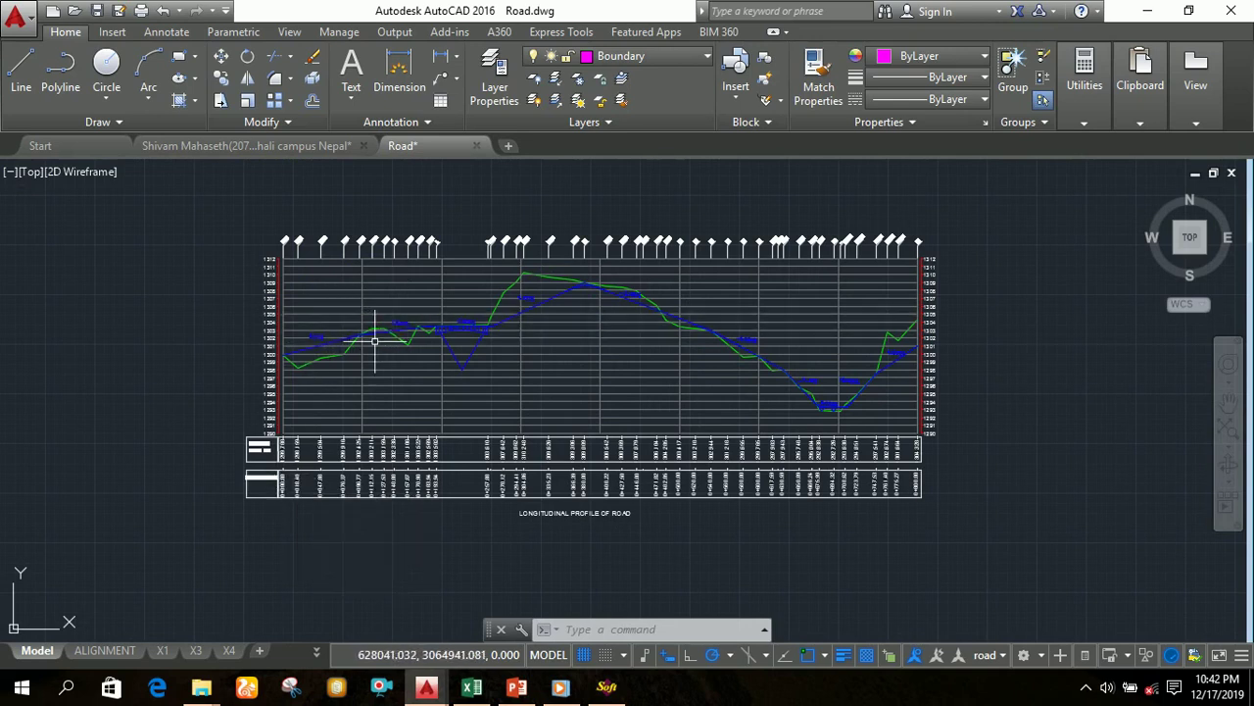
# Step: Switch to PowerPoint and show the closing slide 11
pyautogui.click(517, 686)
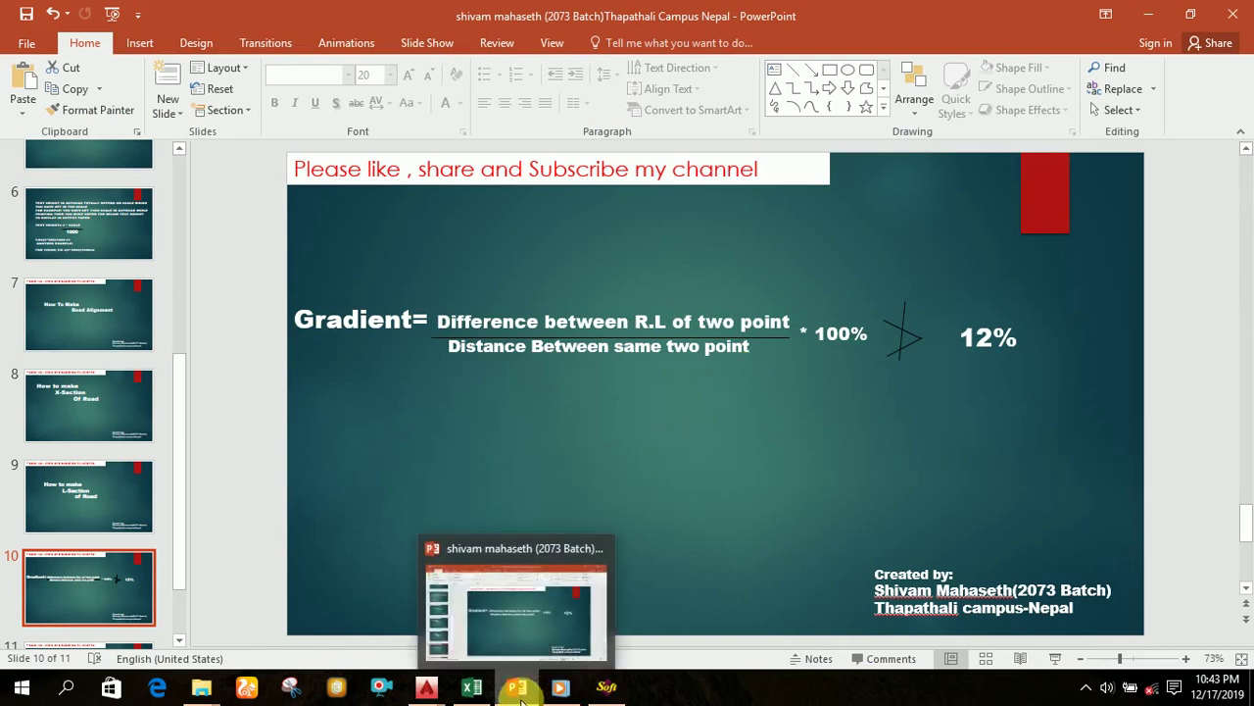
pyautogui.scroll(-2, 155, 502)
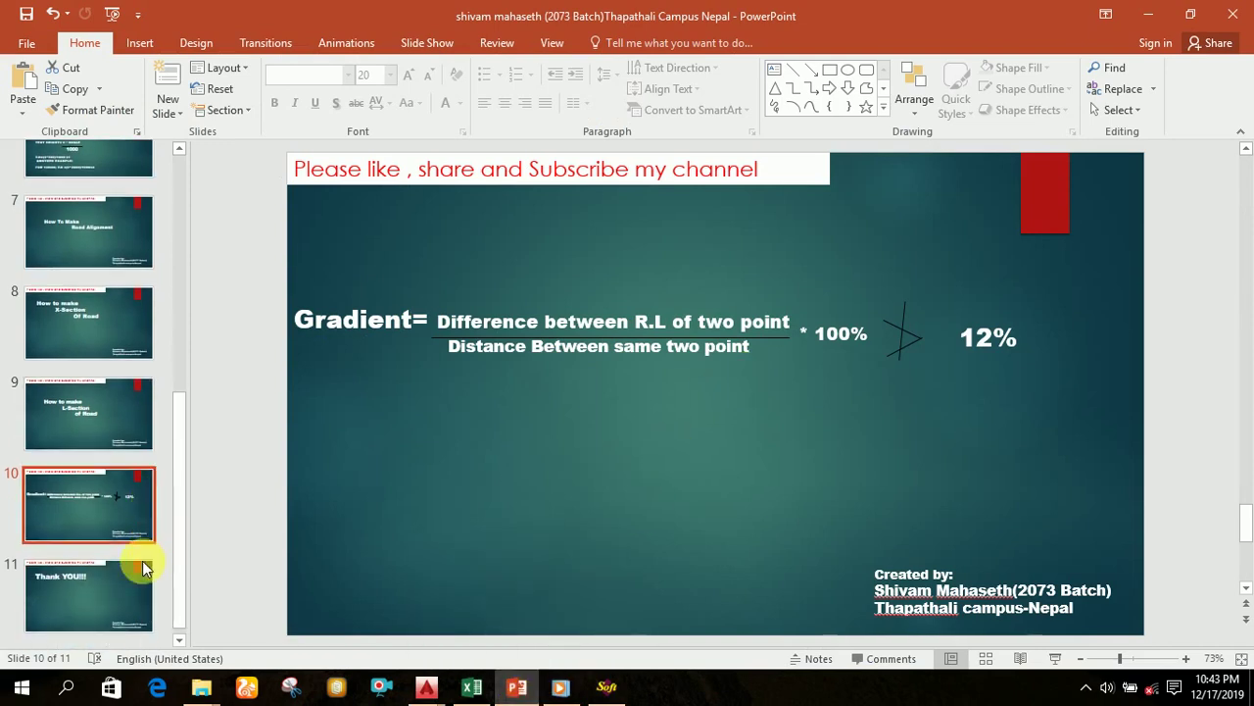
pyautogui.click(144, 563)
# Step: Return to AutoCAD and bring up the new L-section drawing with the first grade line
pyautogui.moveTo(423, 691)
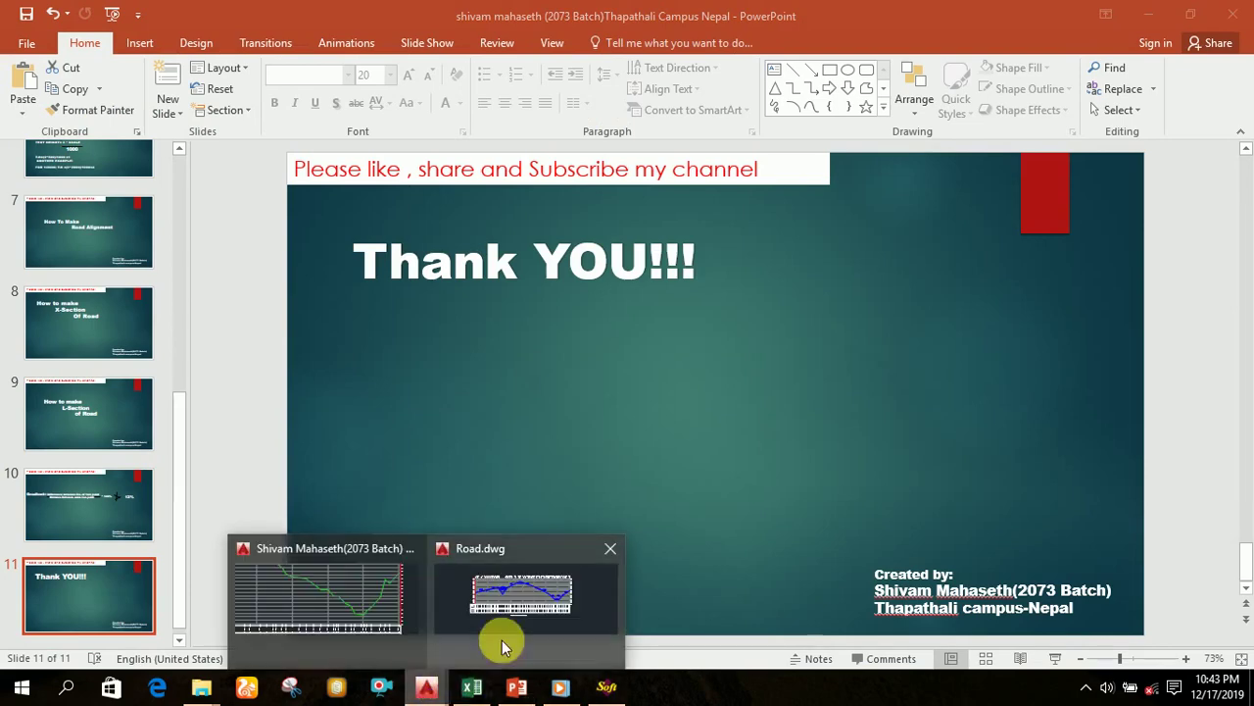
pyautogui.click(358, 621)
pyautogui.click(245, 145)
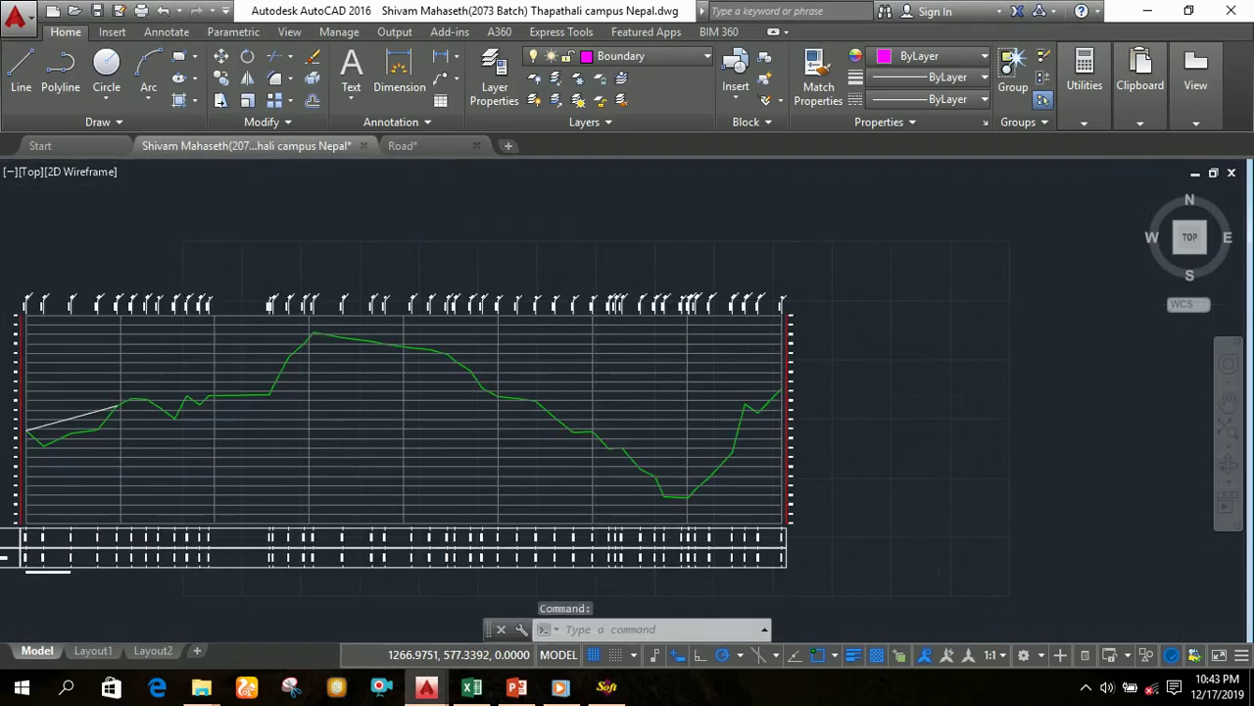